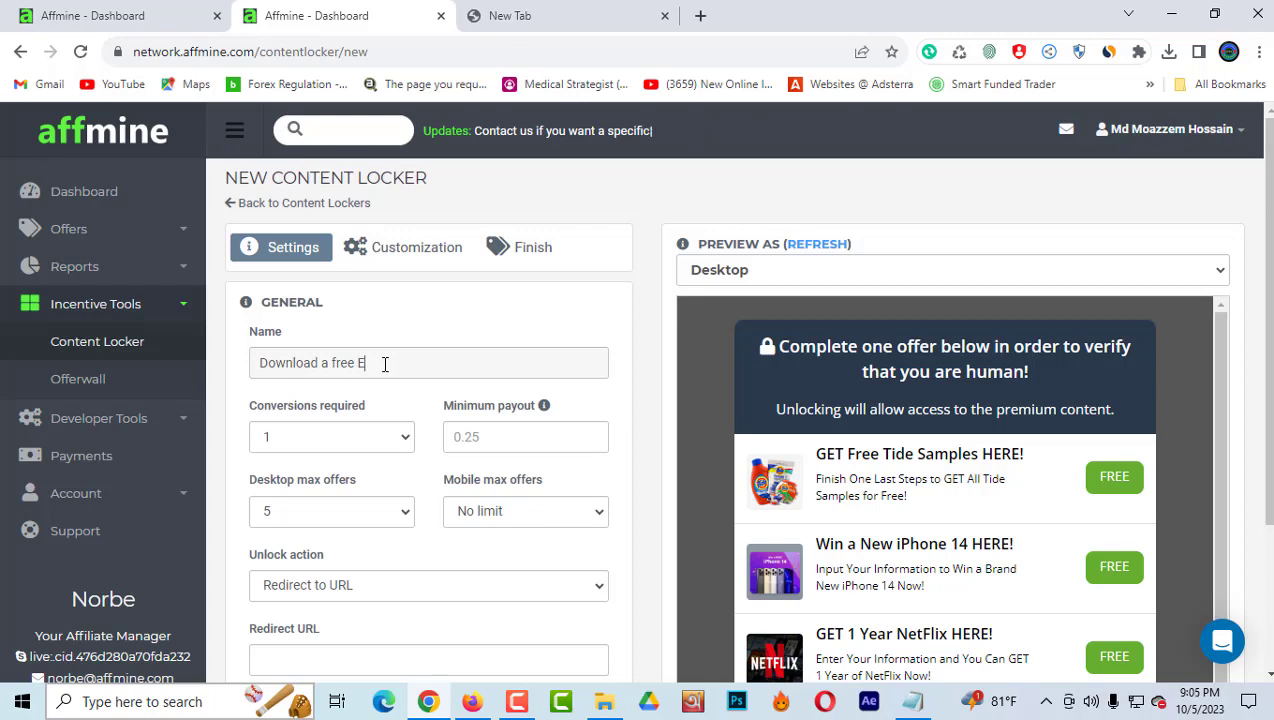
Name the content locker "Download a free E-Book for Making Money Online" and keep 1 as the required conversions
type("-Book for Making Mo")
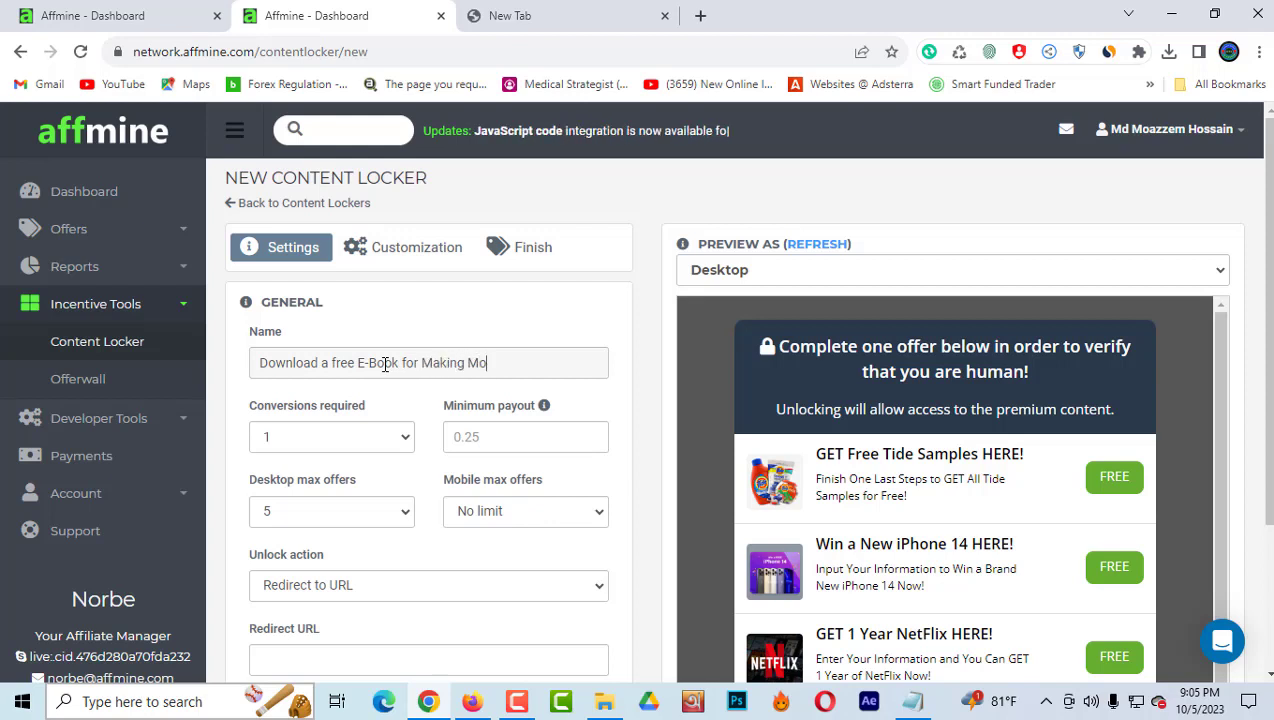
type("ney Online")
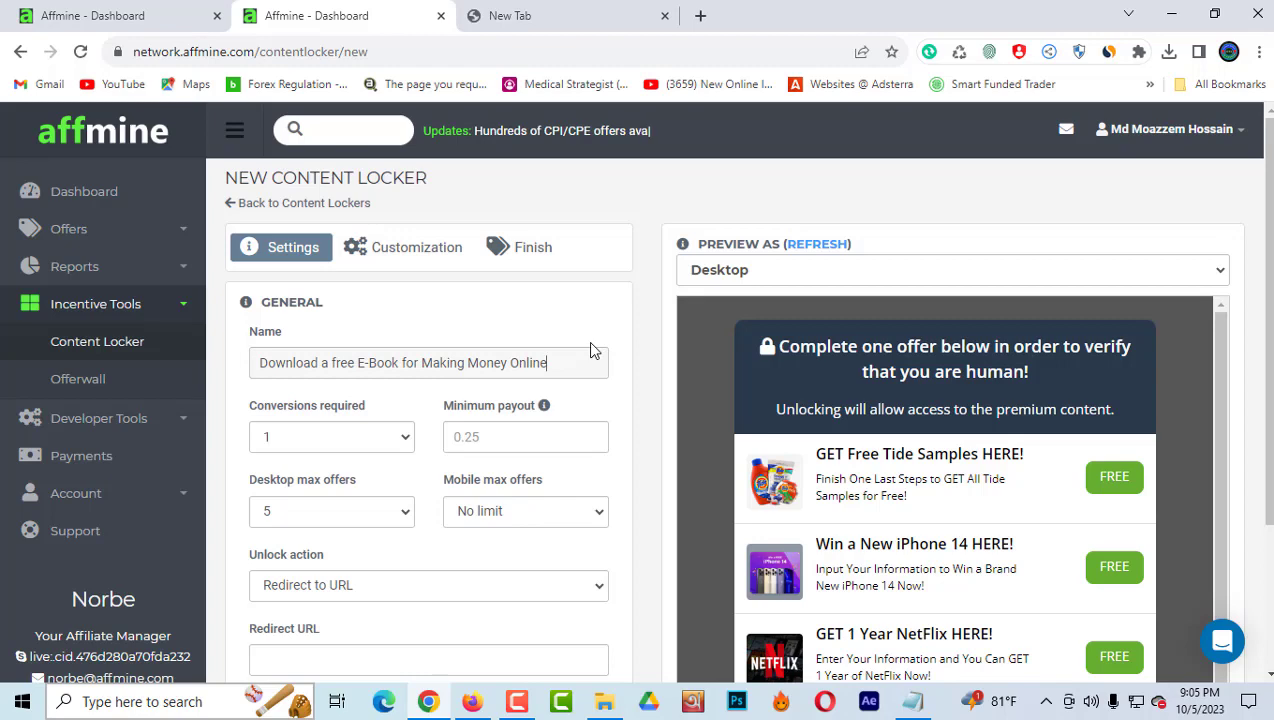
scroll(566, 321, "down", 1)
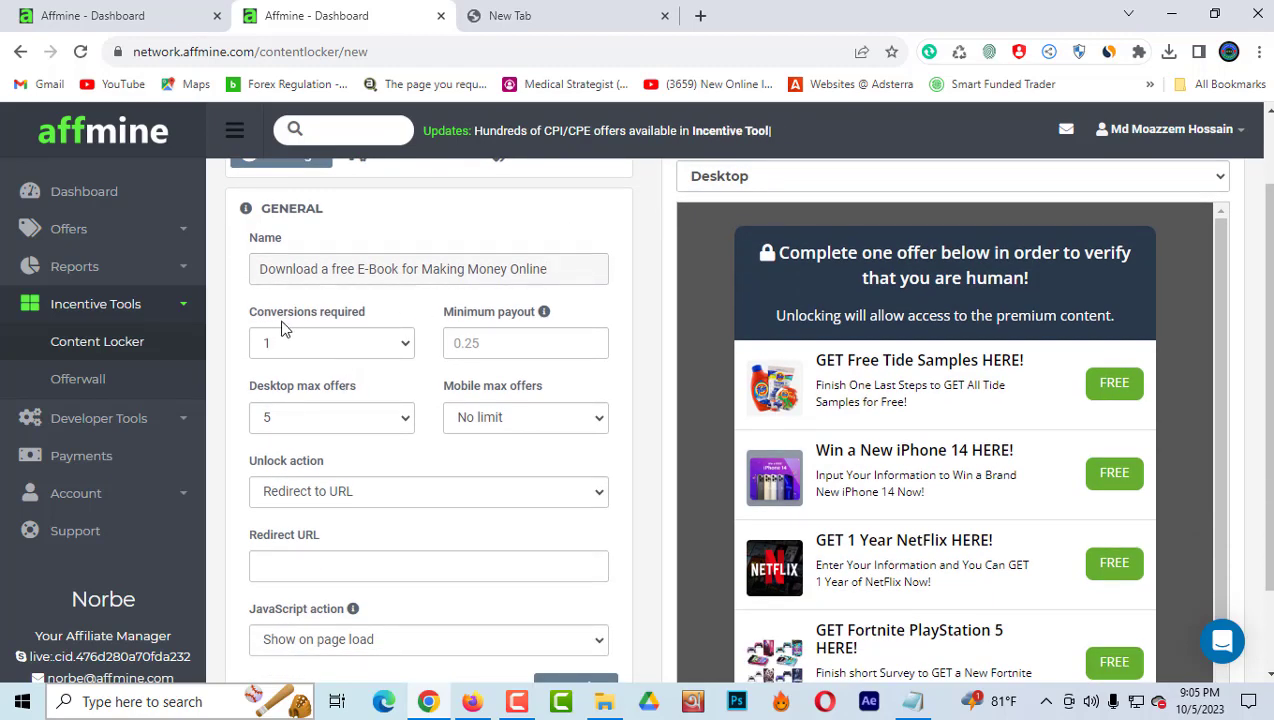
left_click(406, 347)
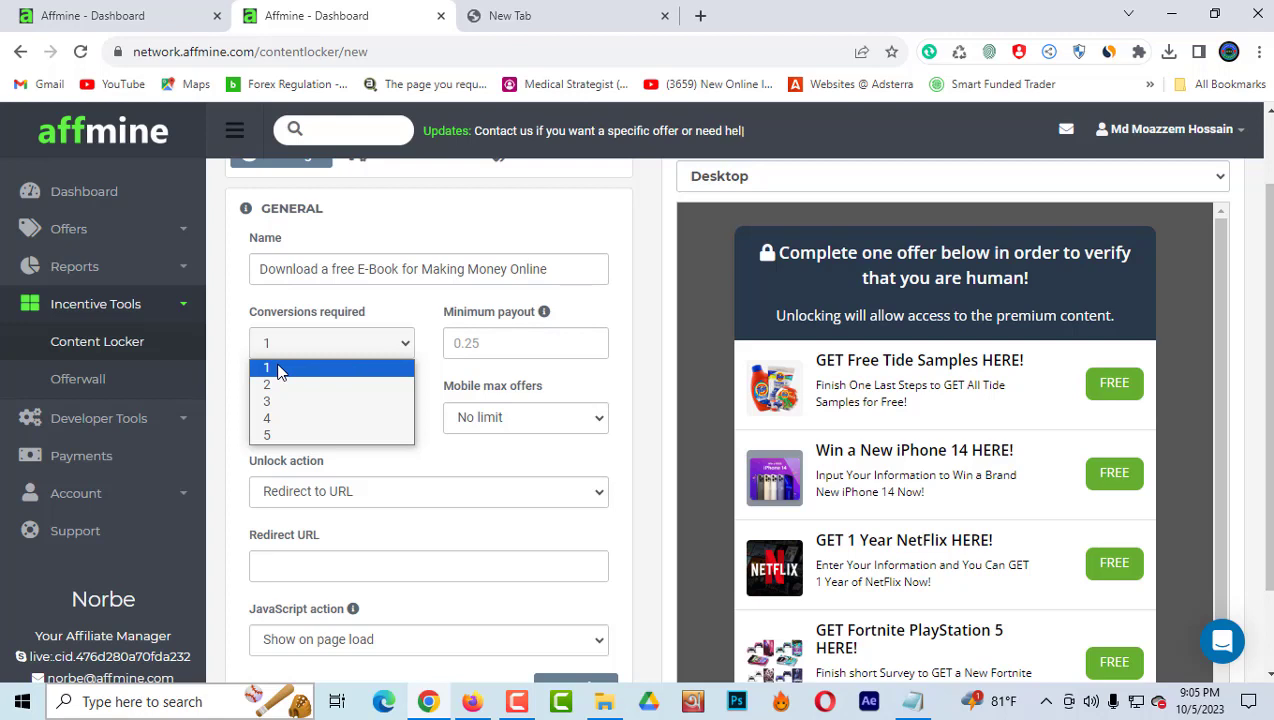
left_click(322, 345)
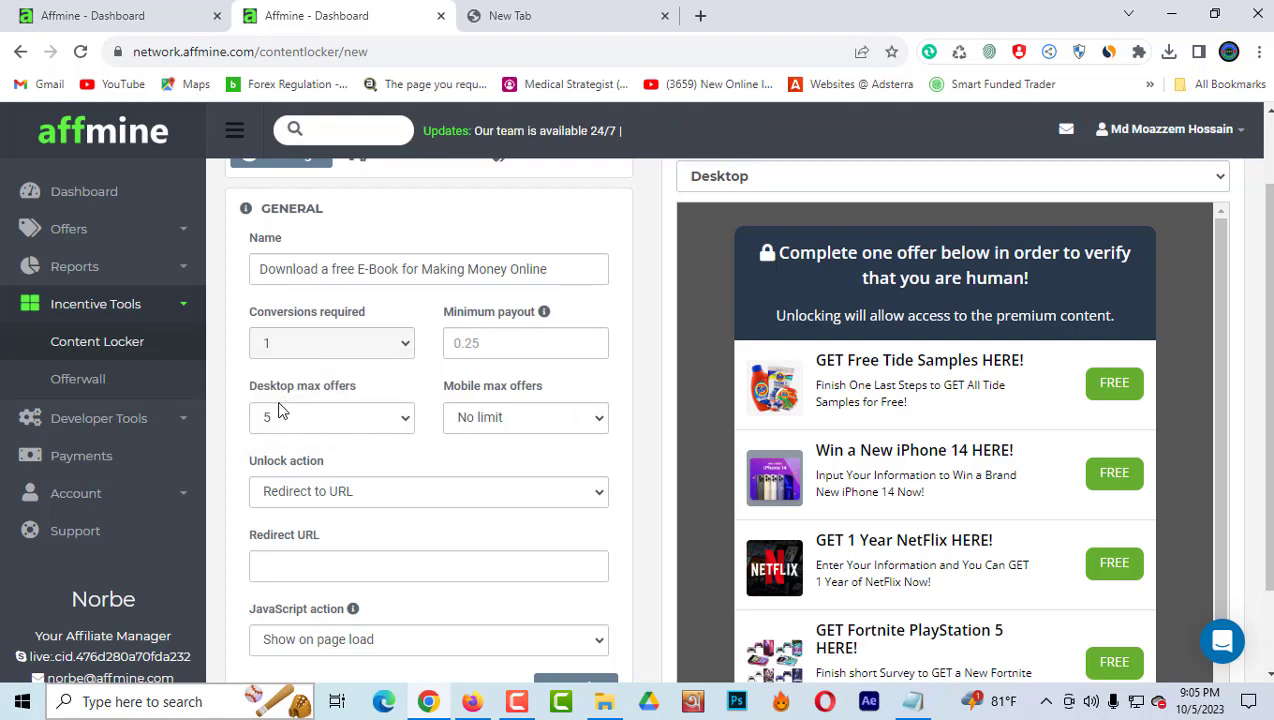
Compare the desktop max offers choices with the locker preview and keep the limit at 5
left_click(405, 425)
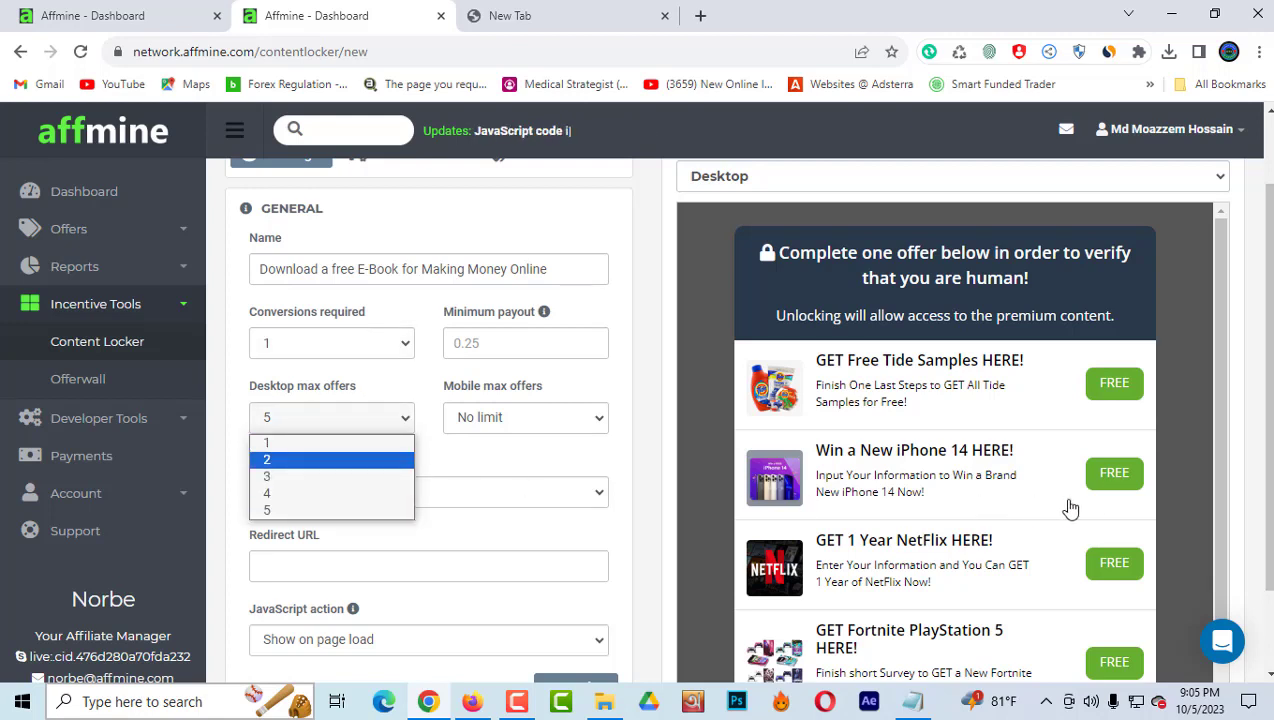
scroll(1089, 464, "down", 3)
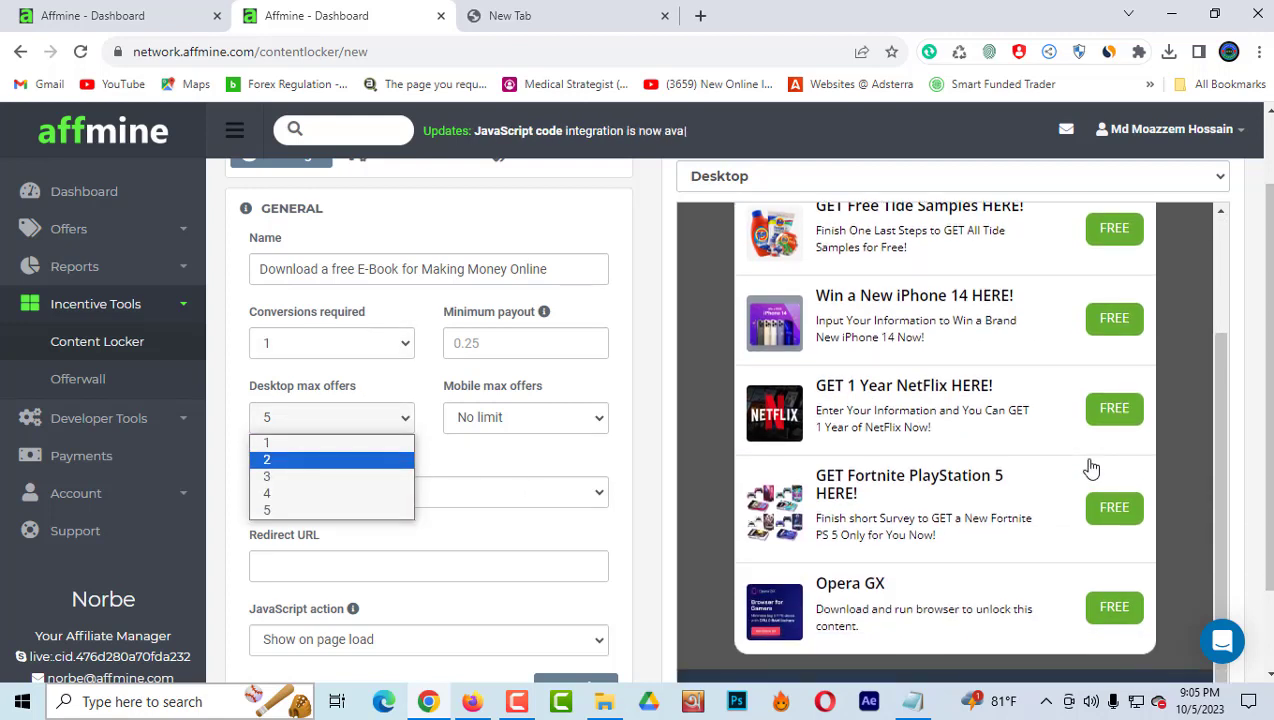
scroll(1091, 468, "up", 3)
scroll(1091, 468, "down", 1)
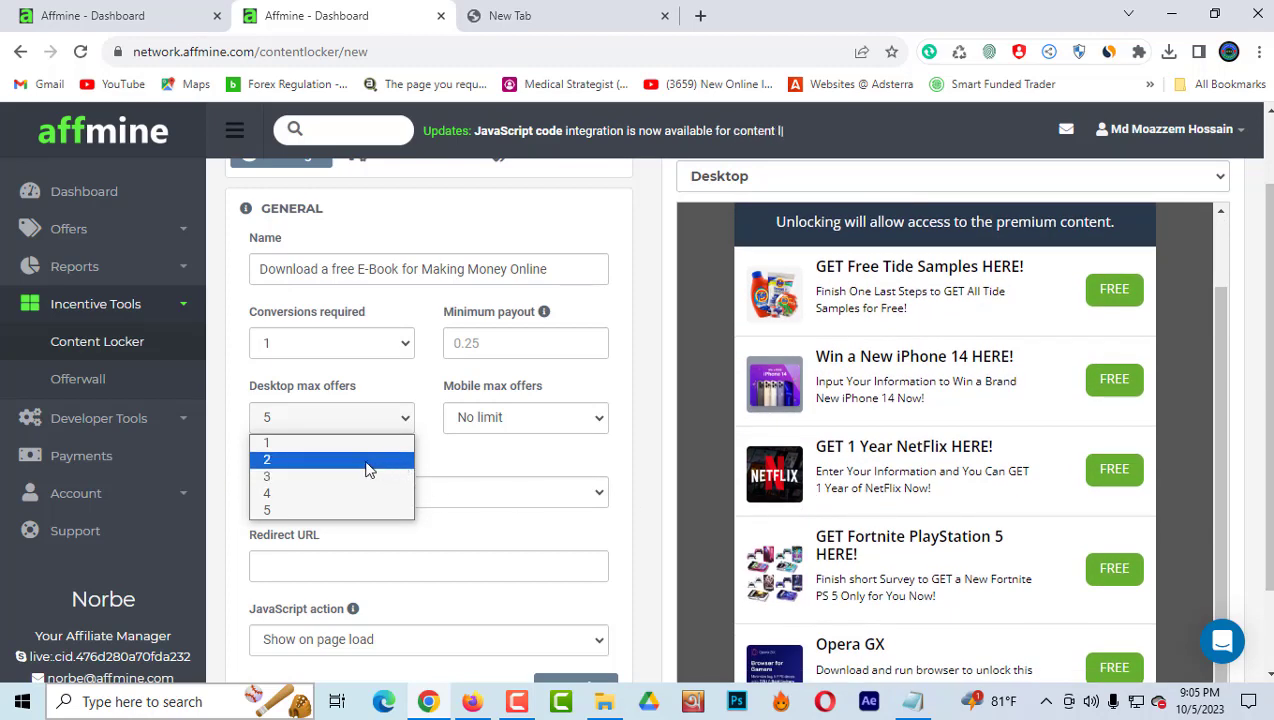
left_click(405, 420)
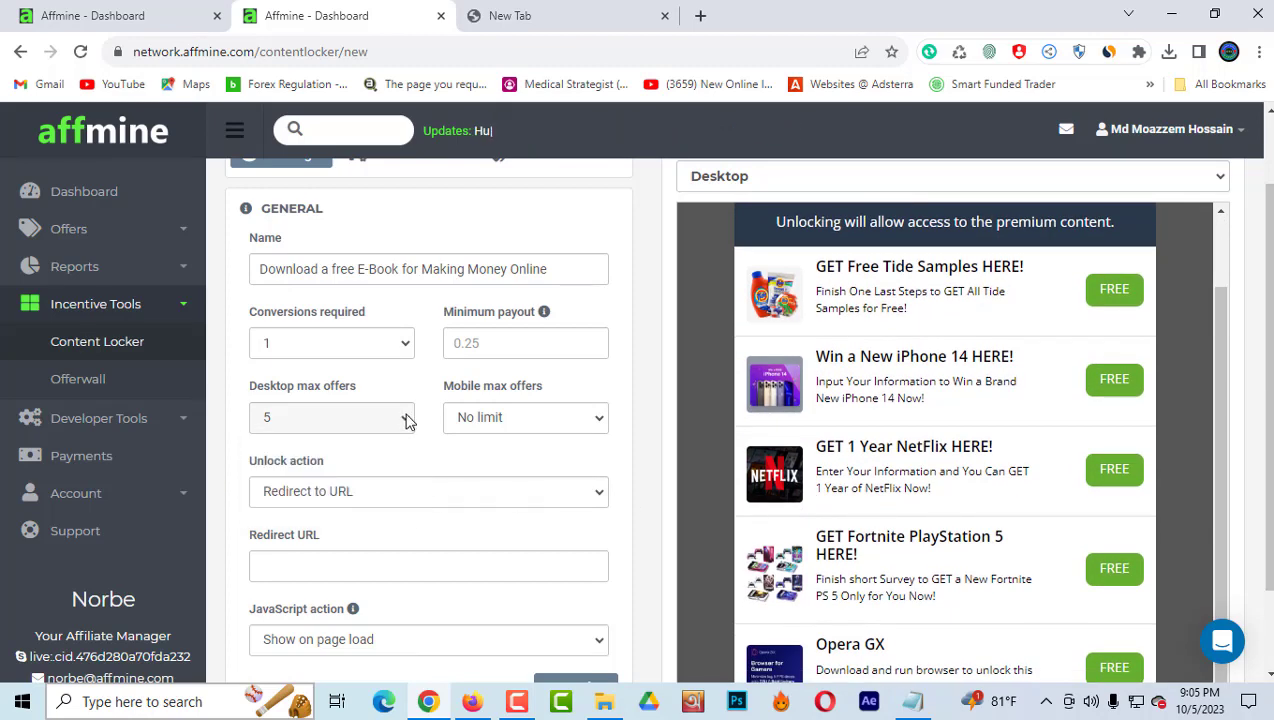
left_click(405, 420)
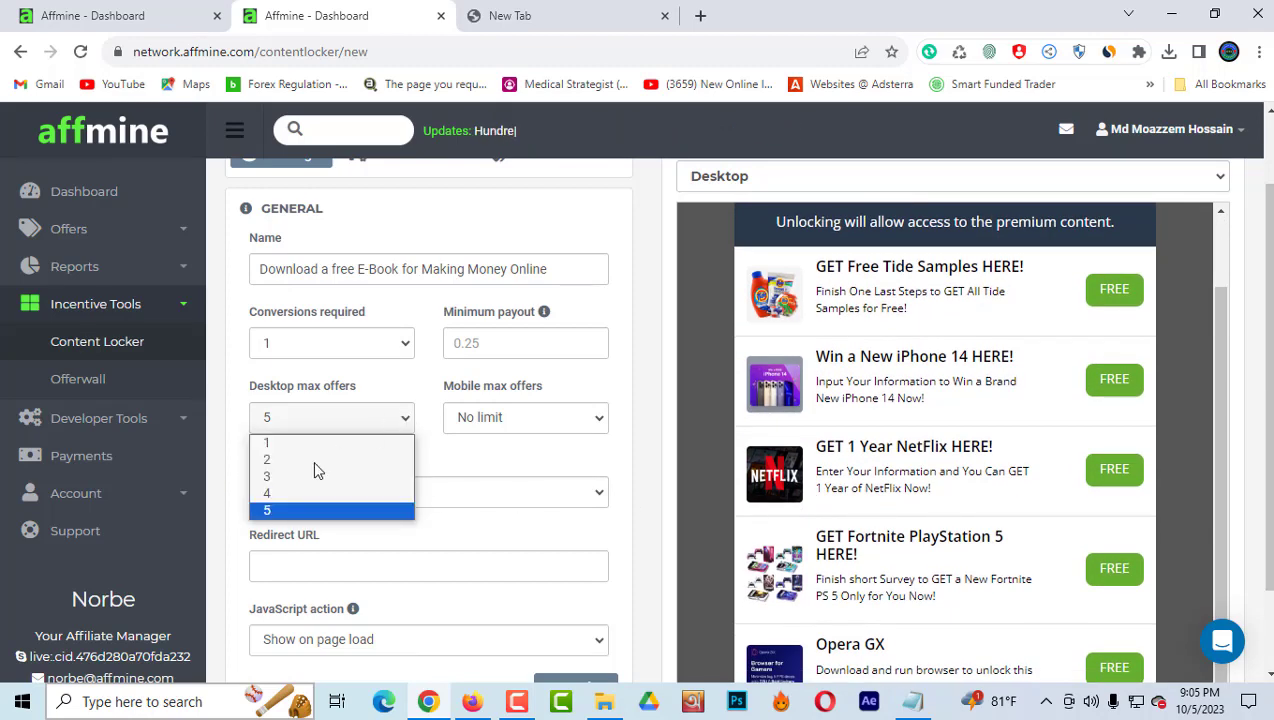
left_click(282, 421)
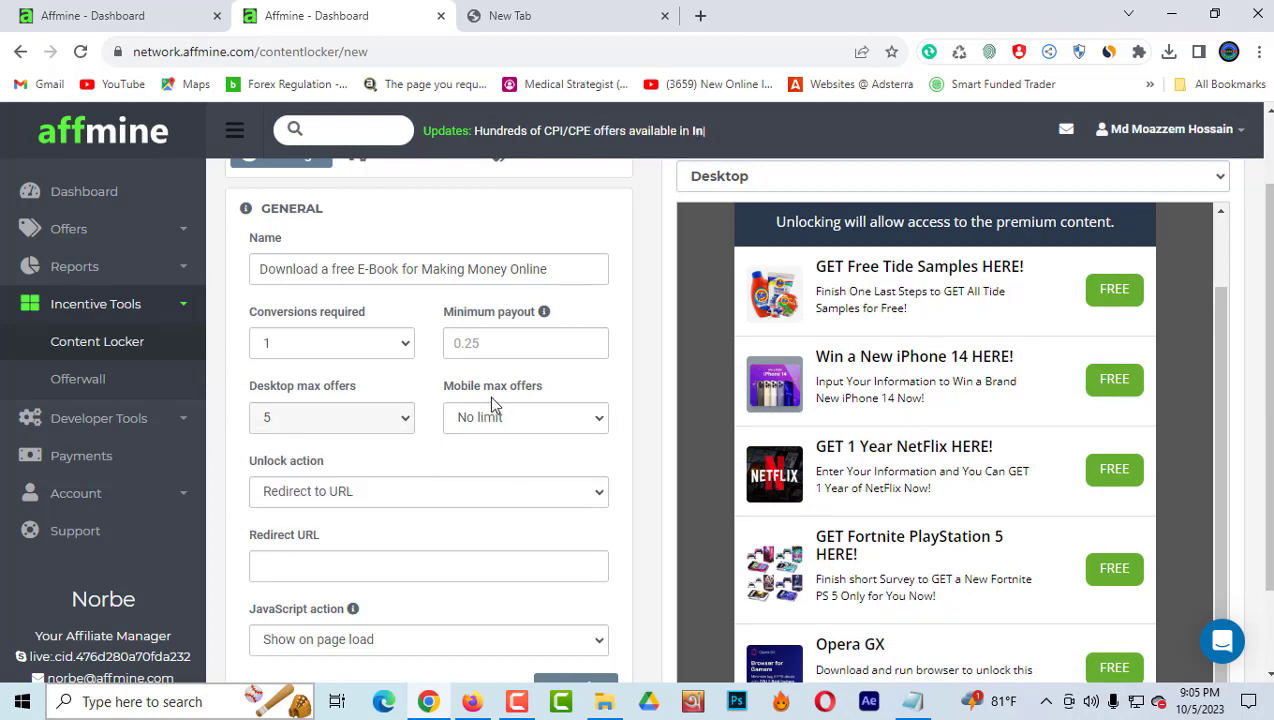
Set the mobile max offers of the content locker to 2
left_click(598, 422)
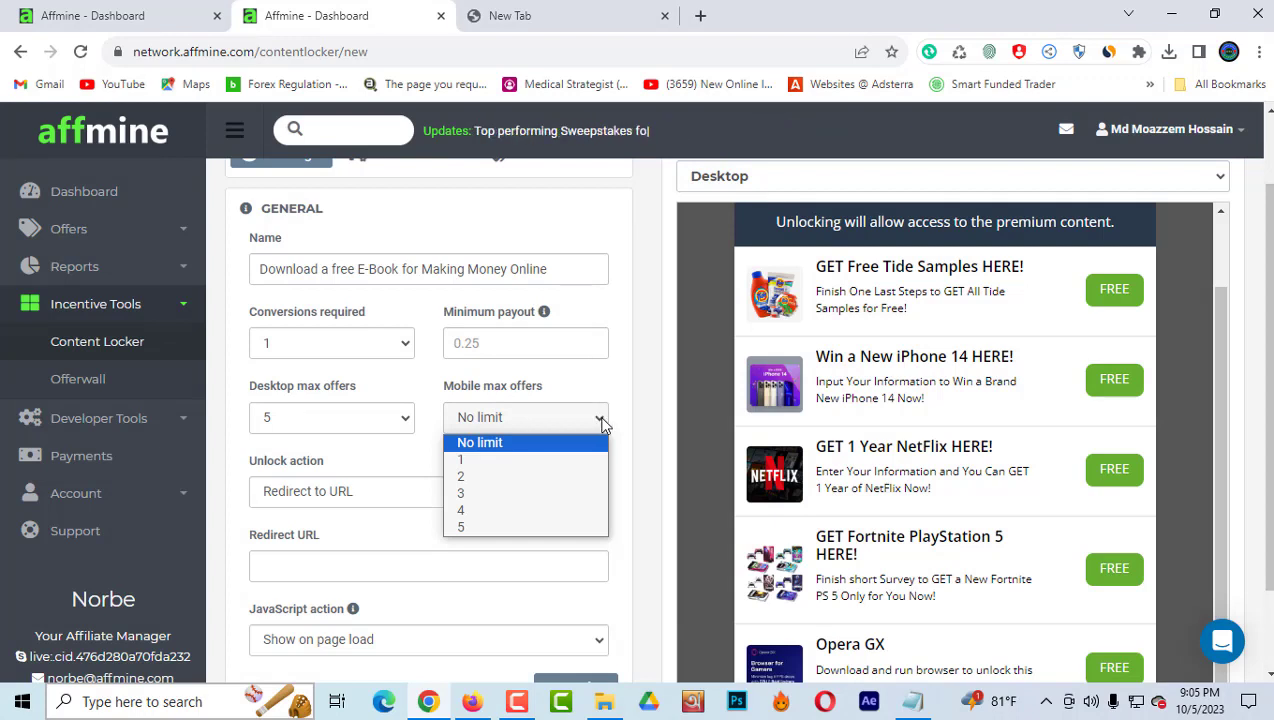
left_click(466, 494)
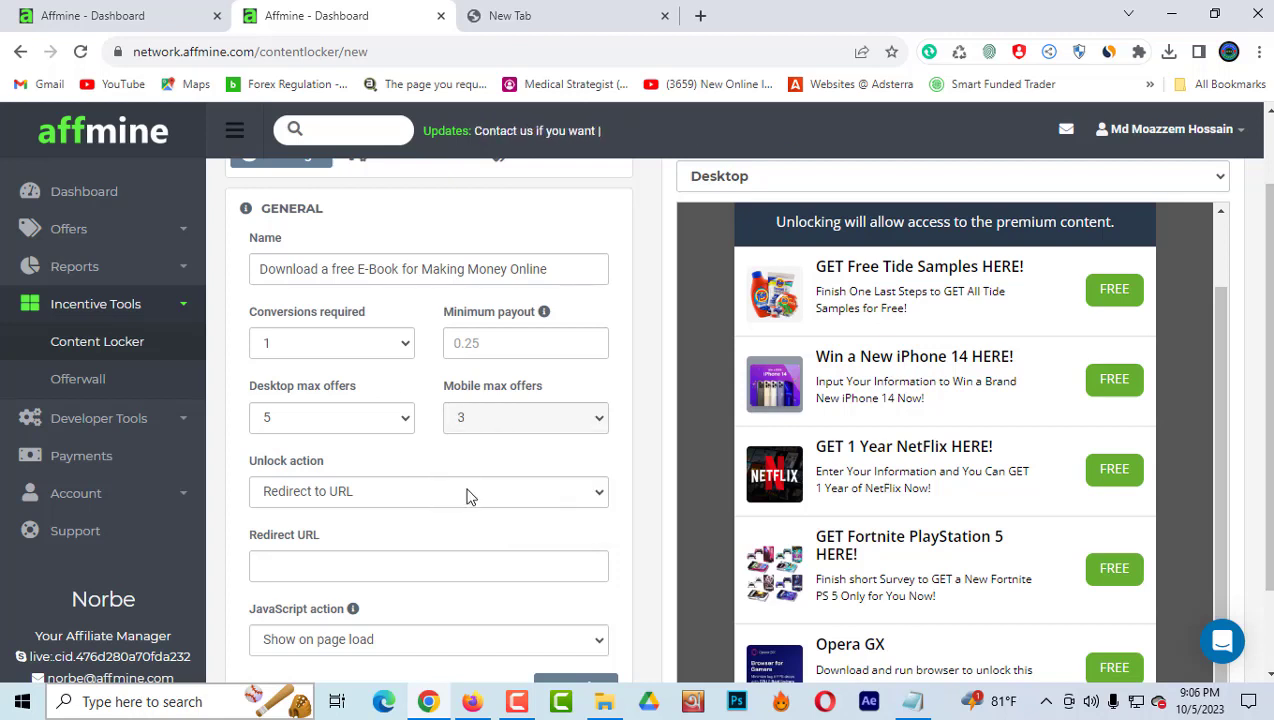
left_click(605, 425)
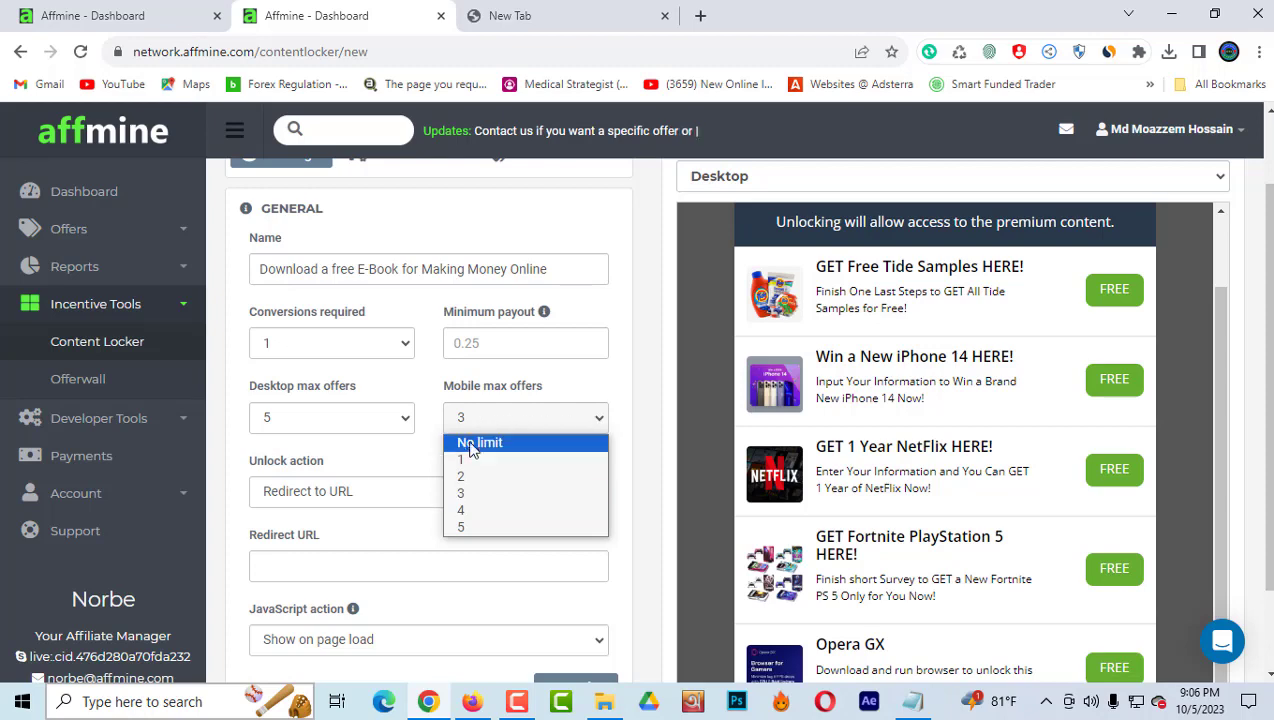
left_click(464, 478)
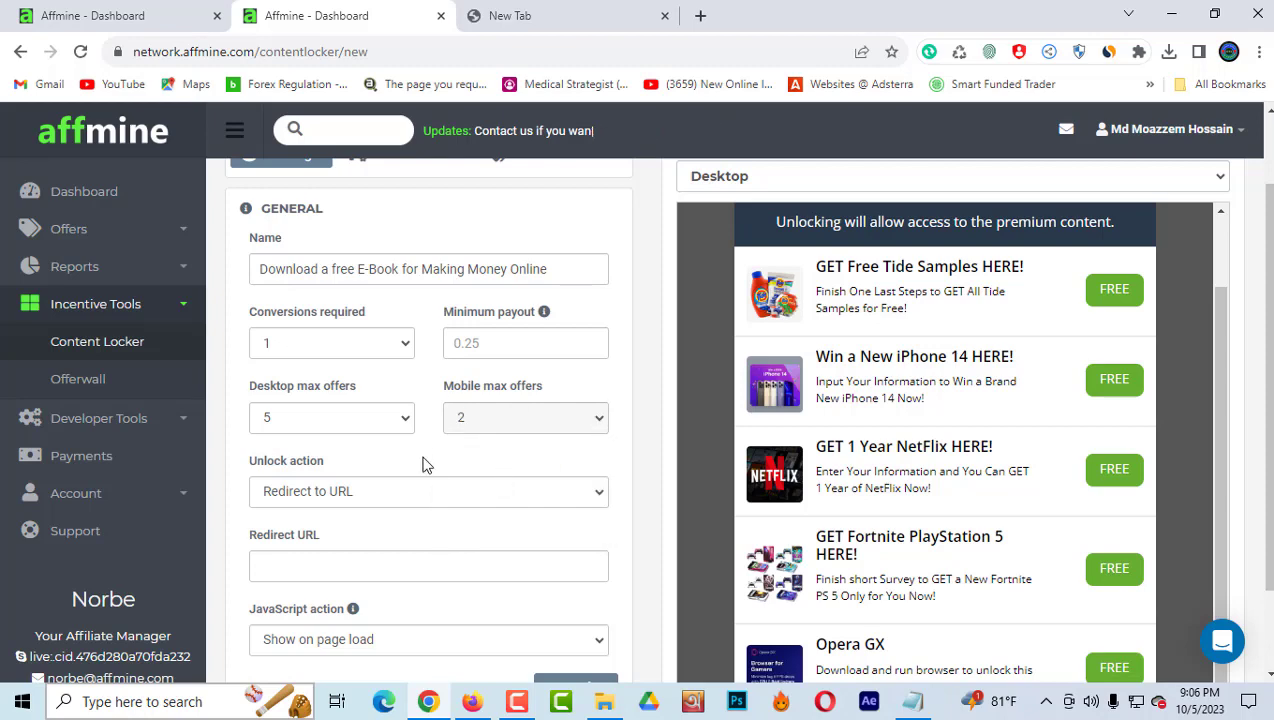
Keep Redirect to URL as the unlock action and copy the ebook's Google Drive link from SEO.txt in Notepad into the redirect URL
scroll(418, 455, "down", 1)
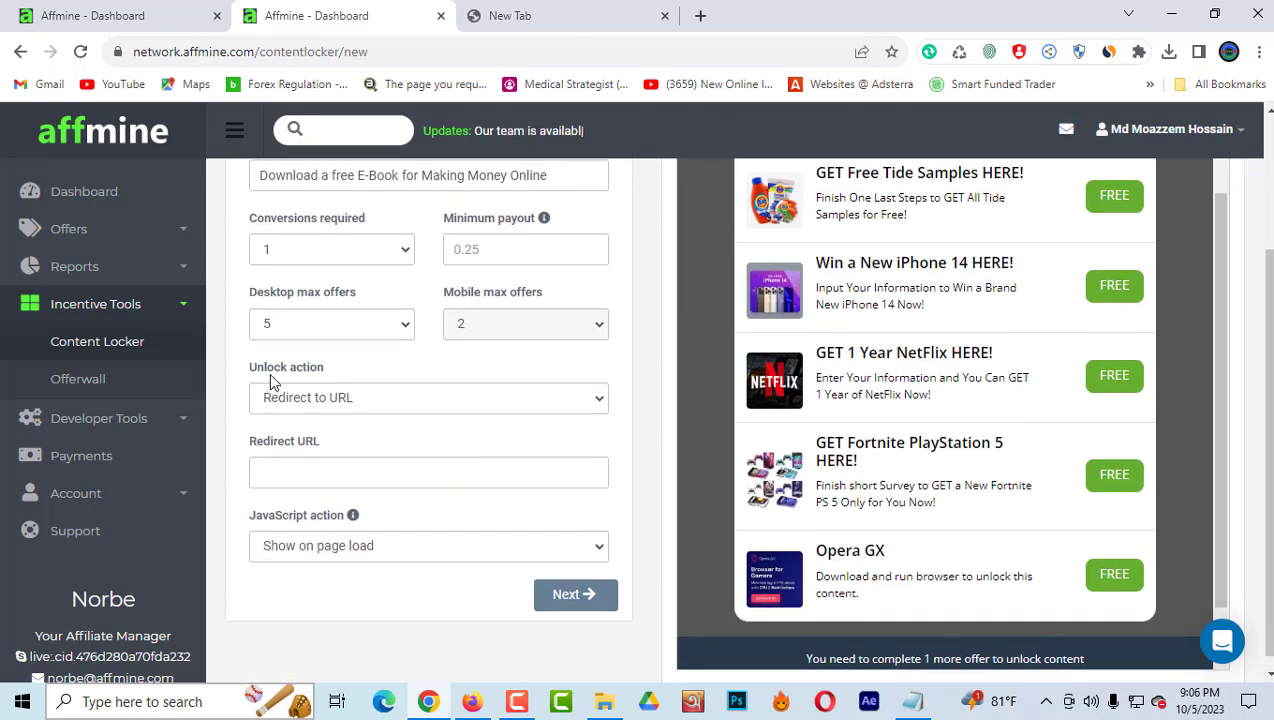
left_click(529, 405)
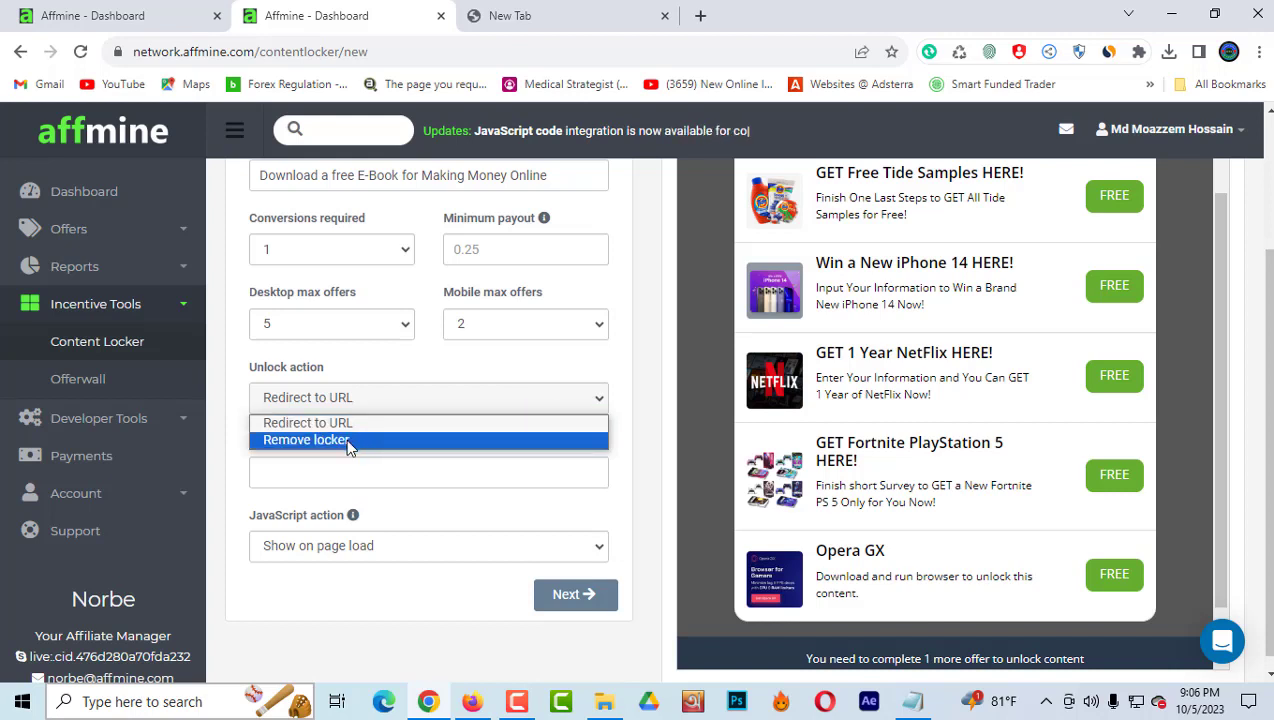
left_click(431, 400)
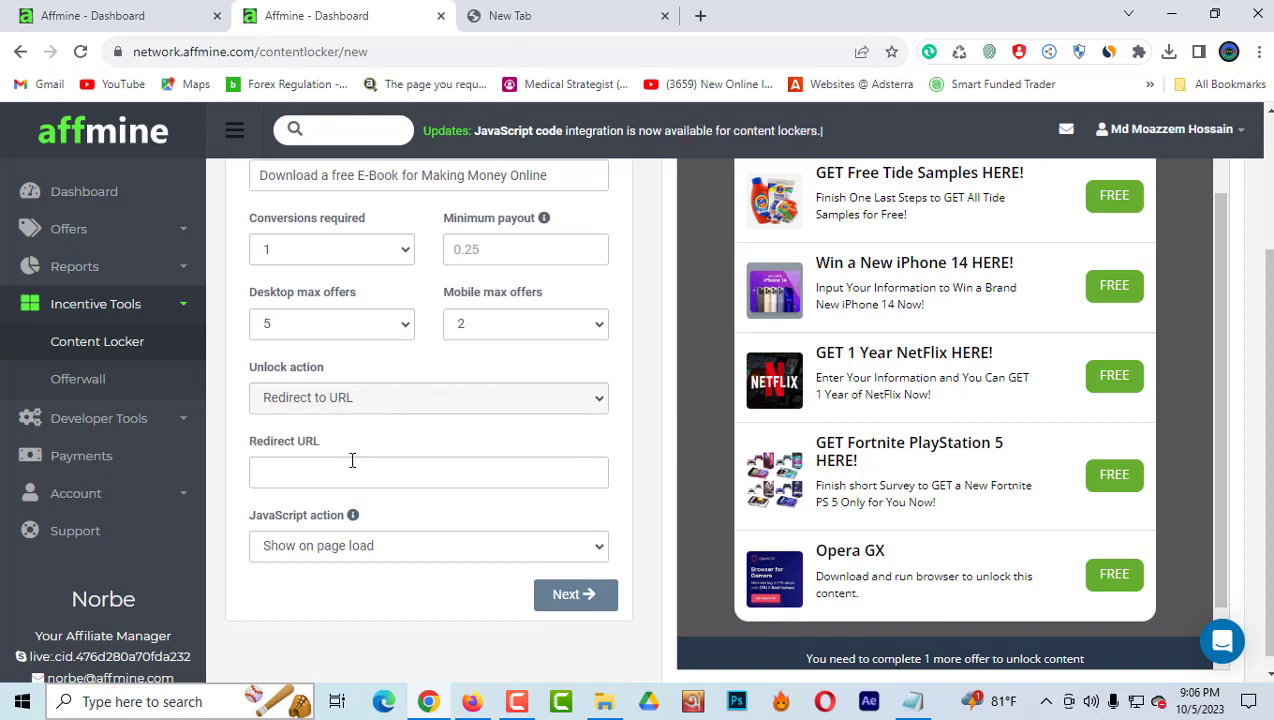
left_click(279, 464)
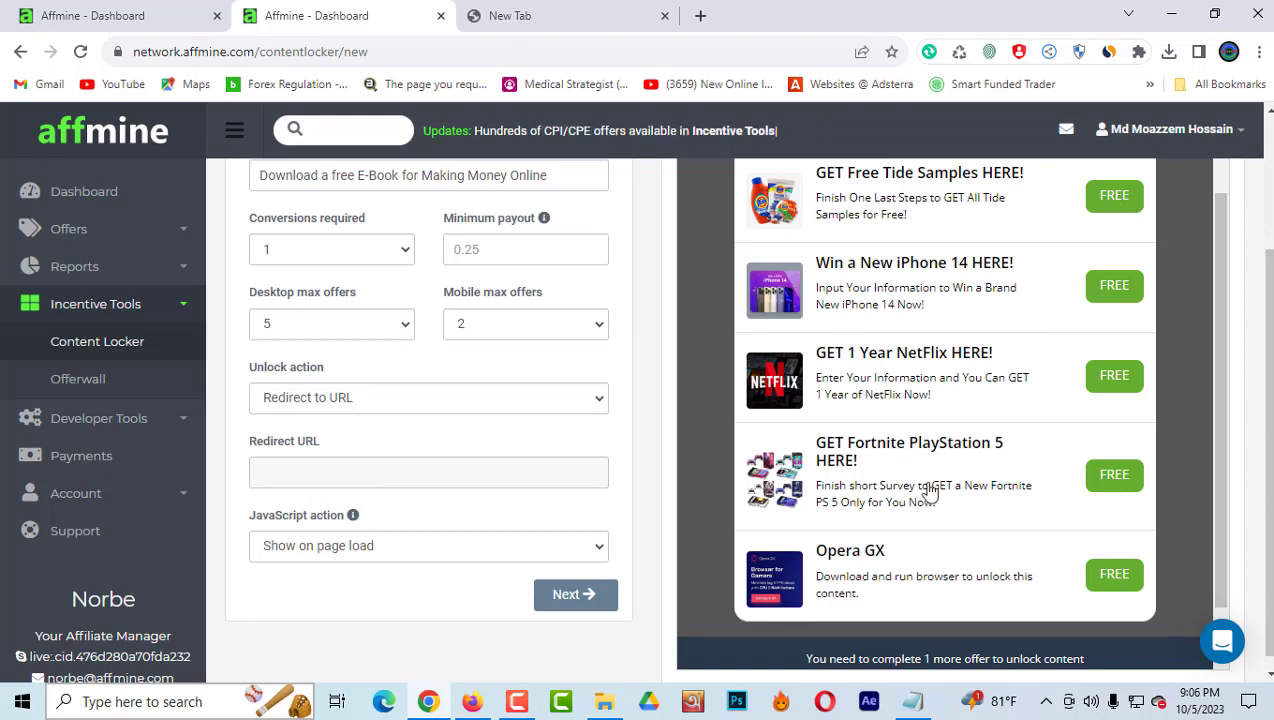
left_click(913, 703)
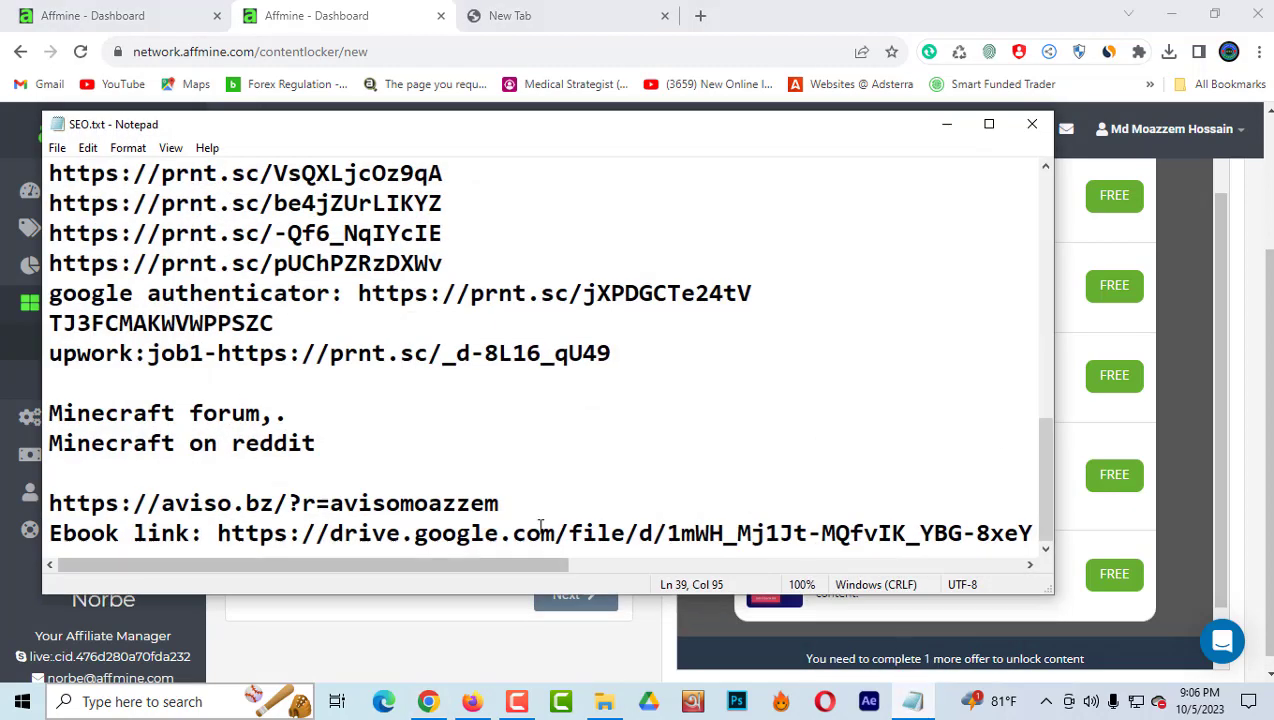
left_click_drag(215, 530, 1068, 533)
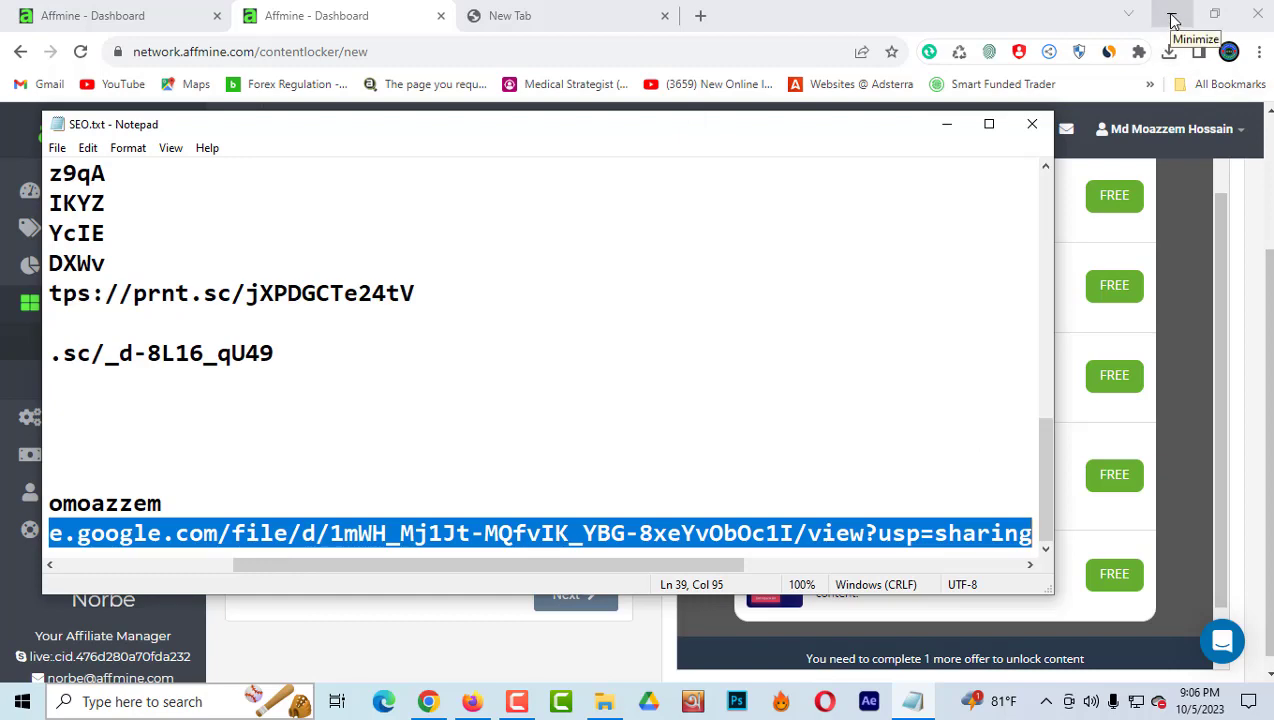
left_click(388, 16)
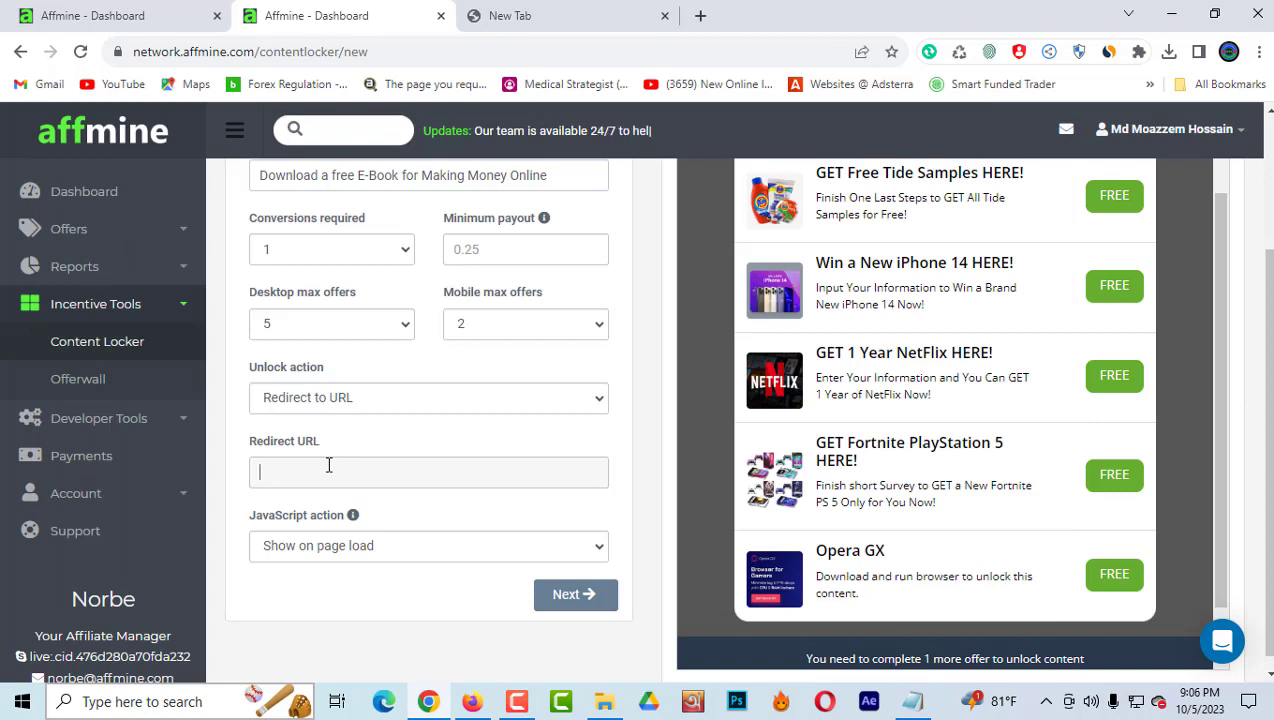
key("ctrl+v")
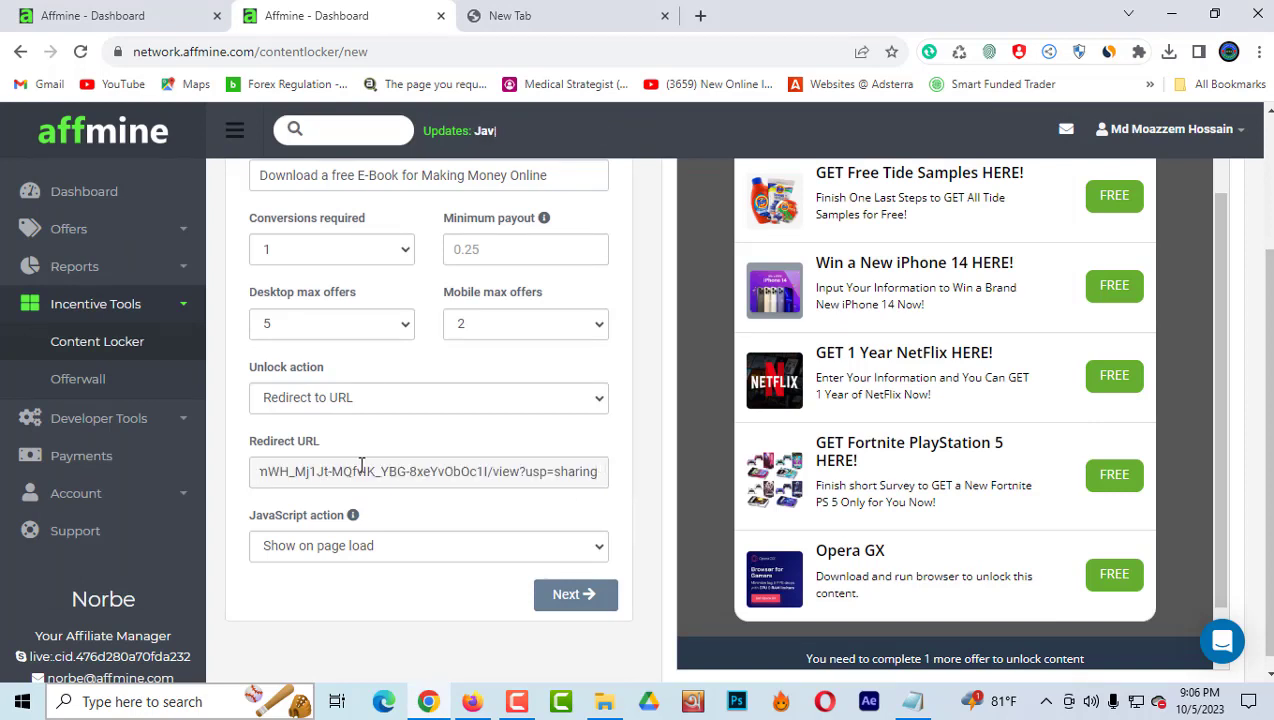
Check the JavaScript action choices and keep Show on page load
scroll(317, 479, "down", 1)
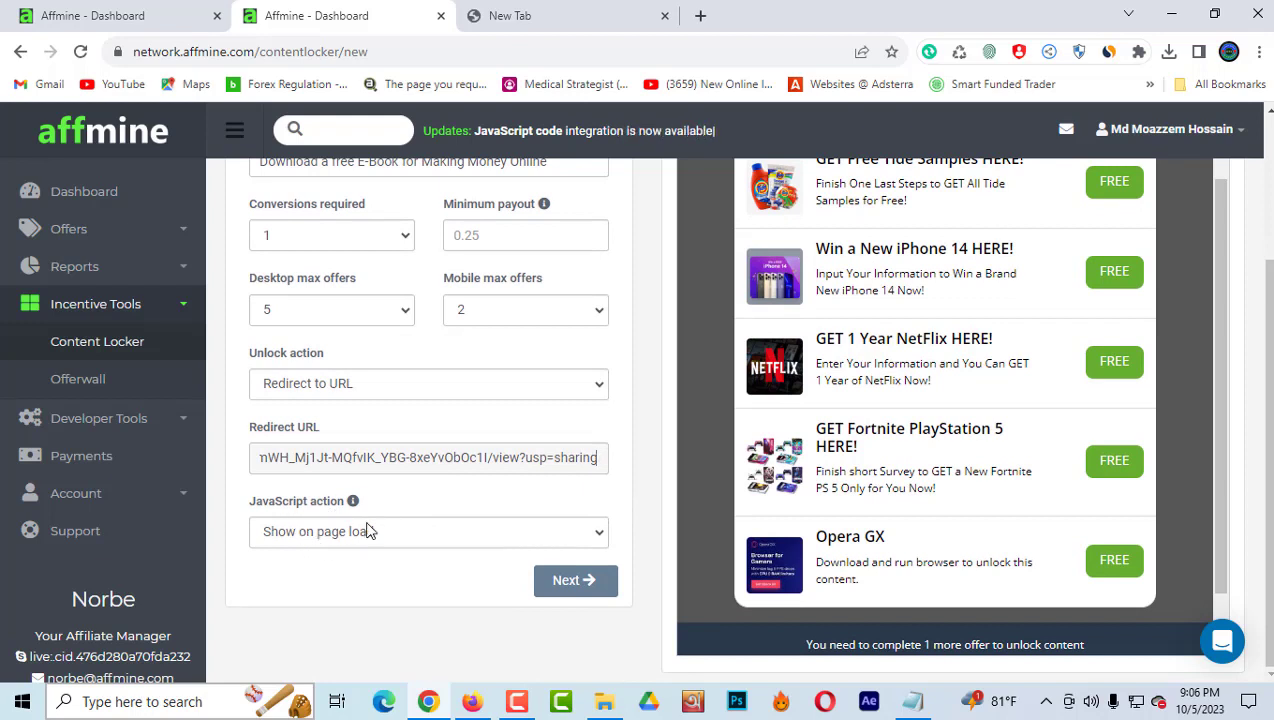
left_click(468, 540)
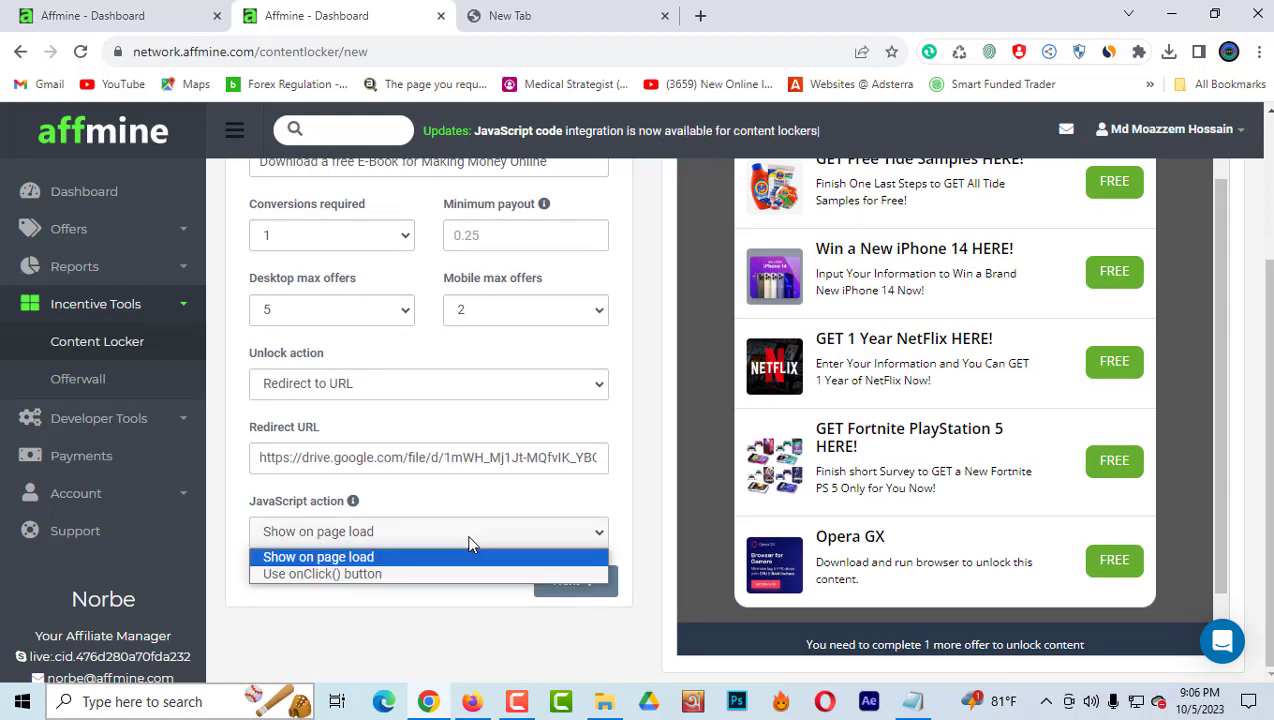
left_click(472, 538)
Review the general settings and the offers in the desktop preview, and proceed to the locker's Customization stage
scroll(470, 418, "up", 2)
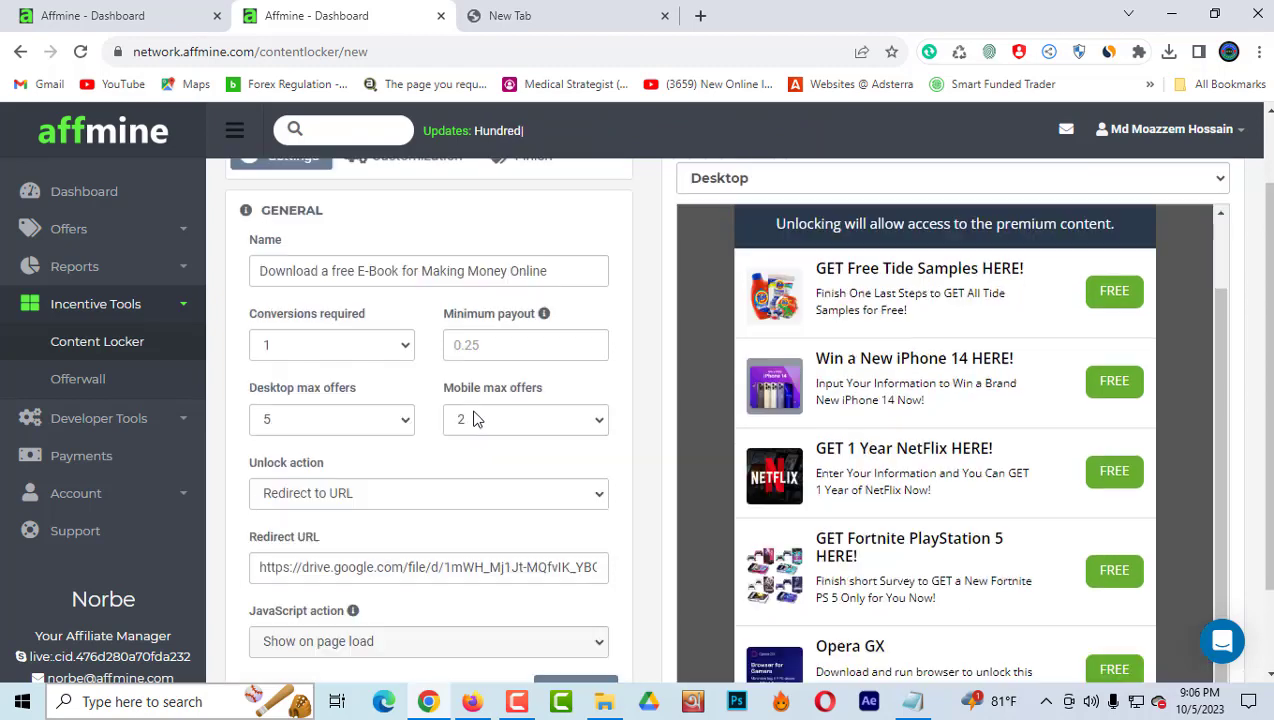
scroll(940, 318, "down", 1)
scroll(940, 318, "up", 2)
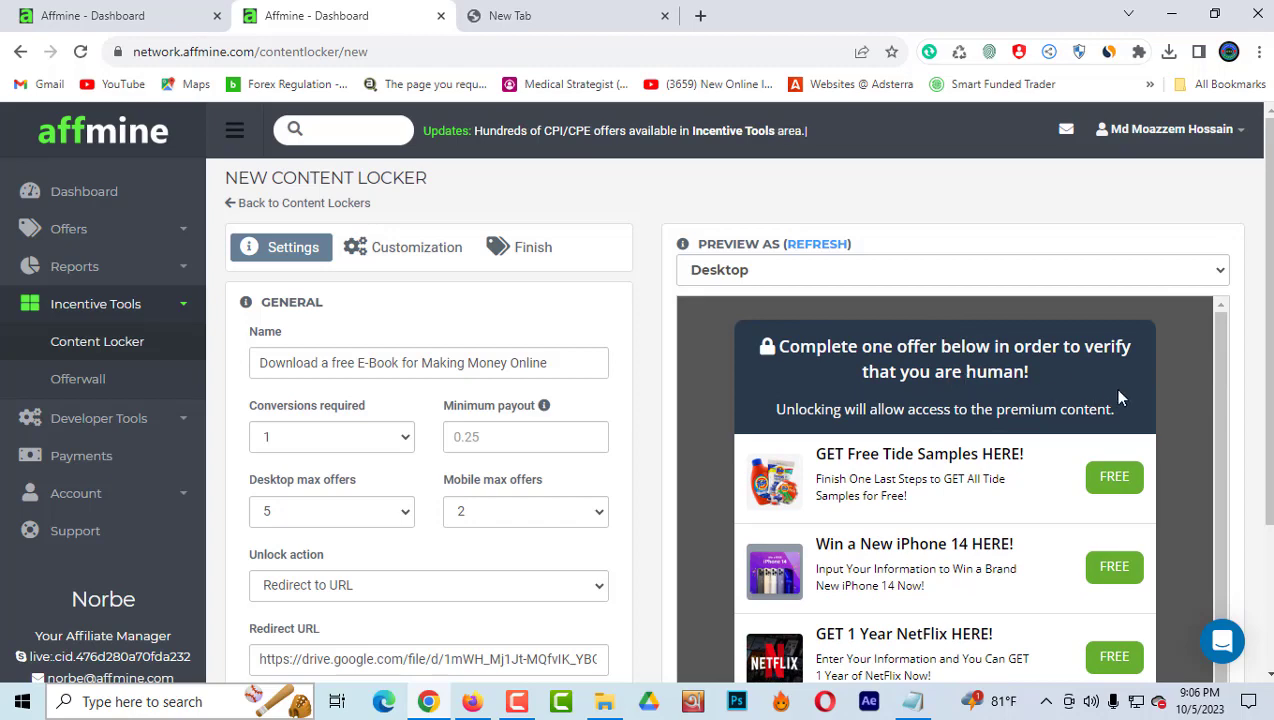
scroll(1113, 387, "down", 1)
scroll(922, 460, "down", 1)
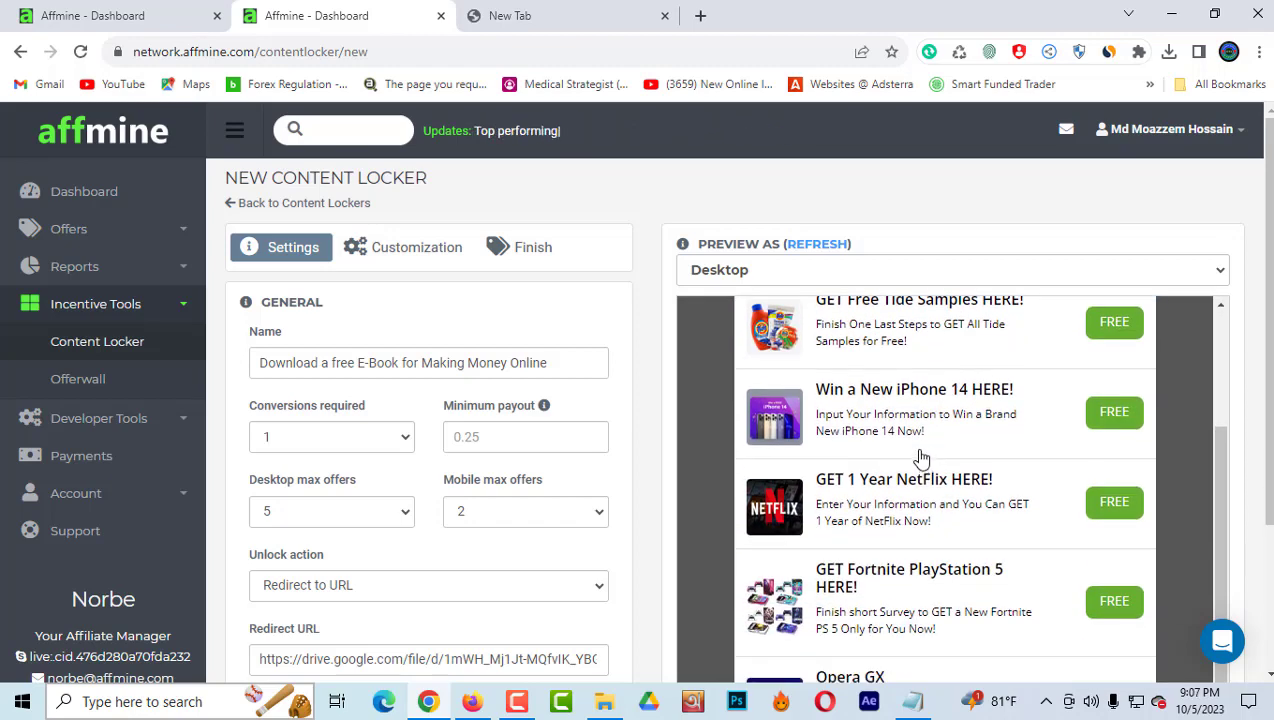
scroll(920, 455, "up", 2)
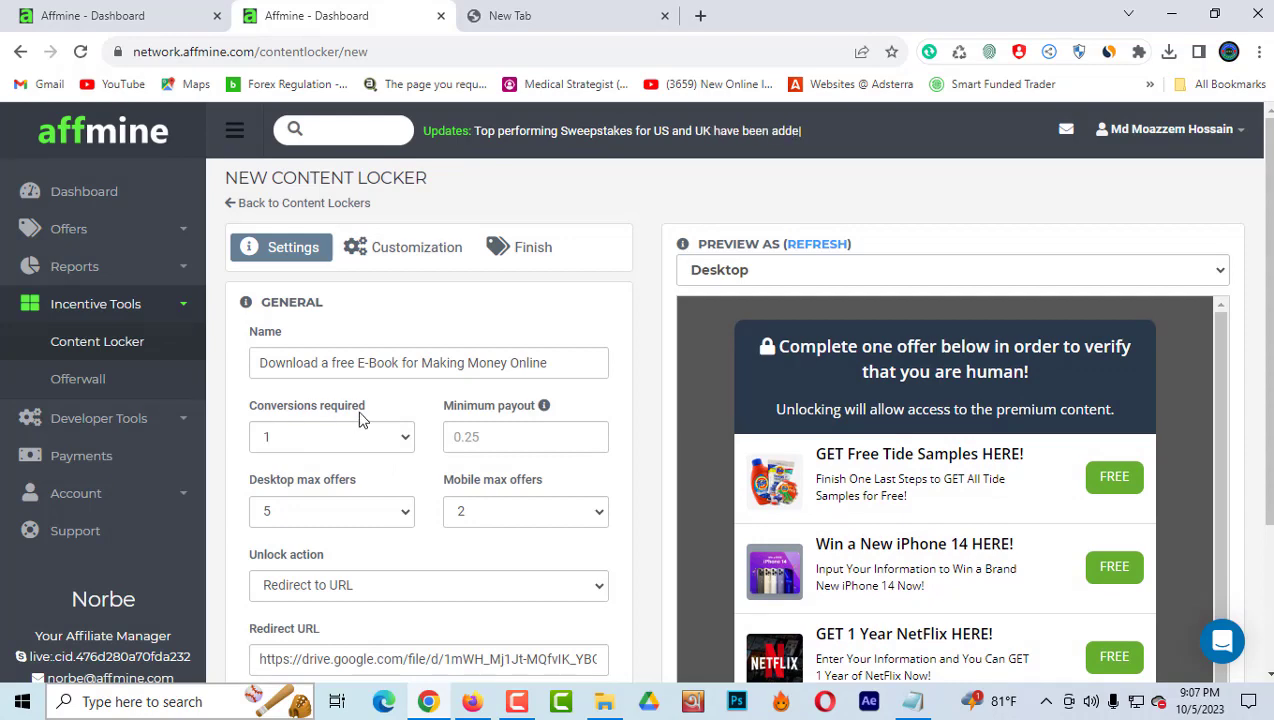
scroll(637, 505, "down", 2)
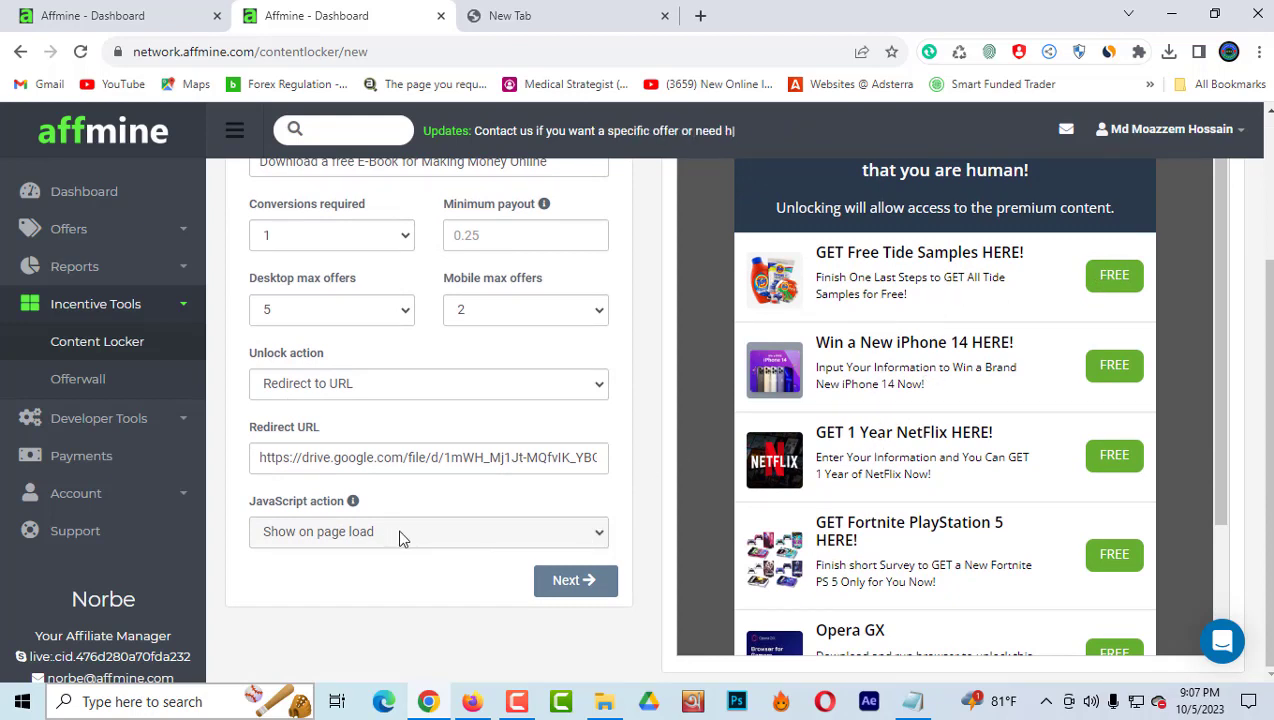
left_click(568, 585)
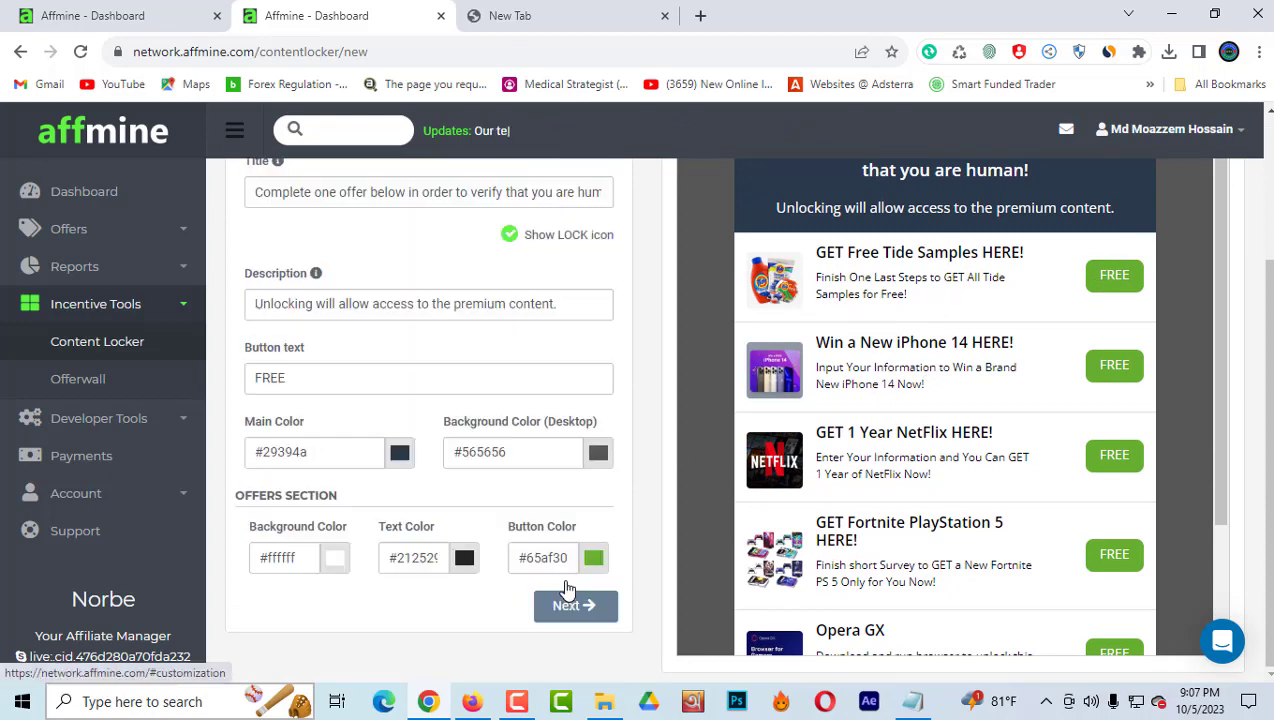
Examine the locker's title and description settings alongside the desktop preview
scroll(648, 313, "up", 2)
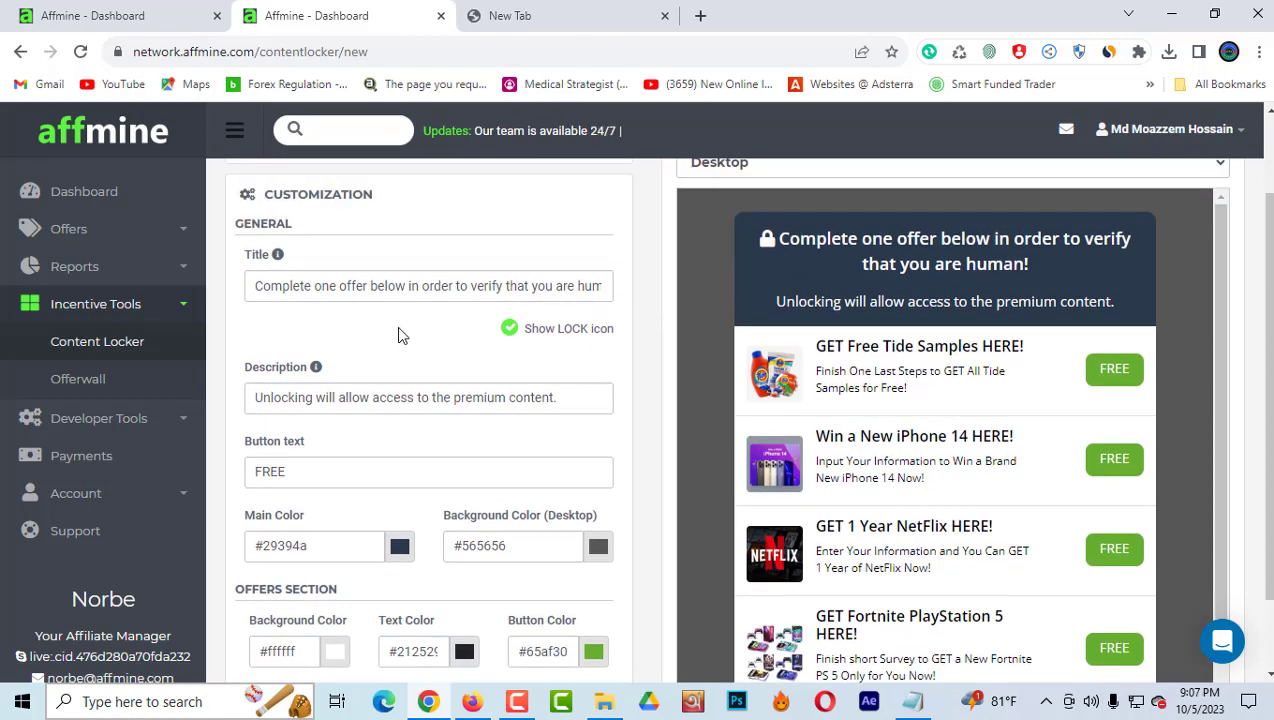
scroll(403, 332, "up", 1)
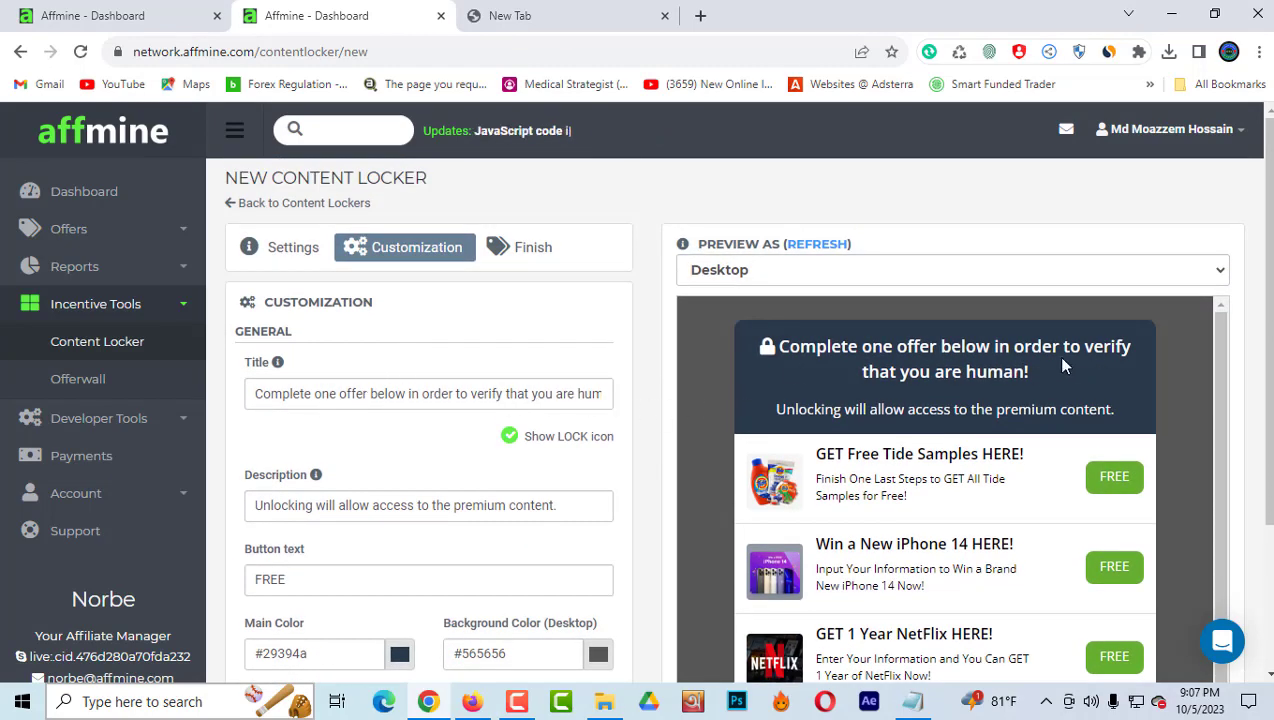
left_click_drag(251, 393, 635, 392)
left_click(507, 370)
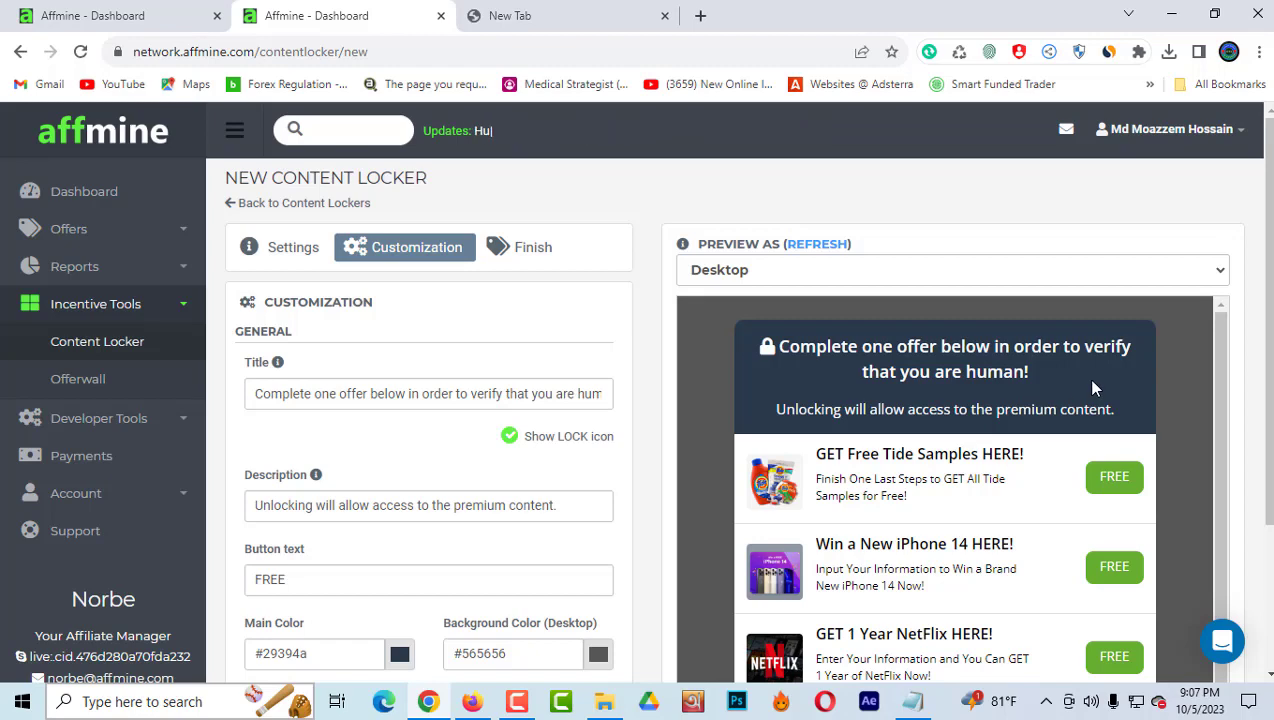
scroll(620, 468, "down", 1)
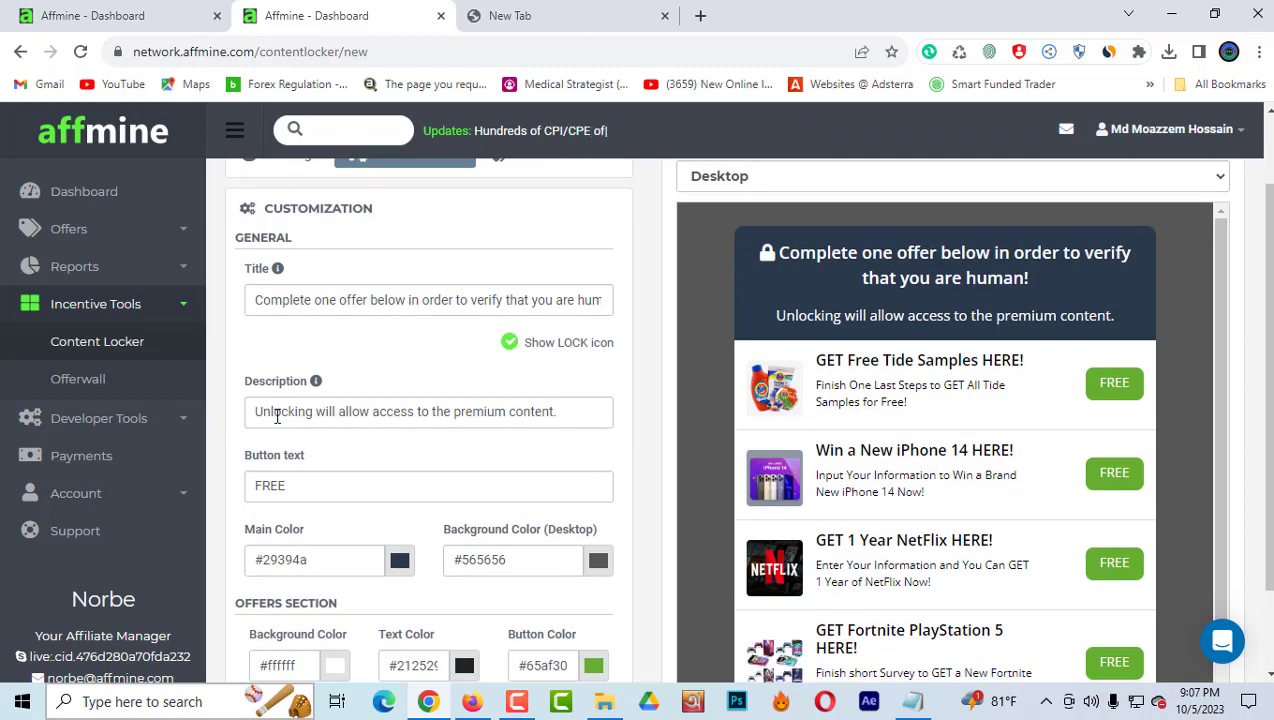
Replace the locker's description with "If you complete a offer, you can download a making money online free e-book"
left_click(580, 413)
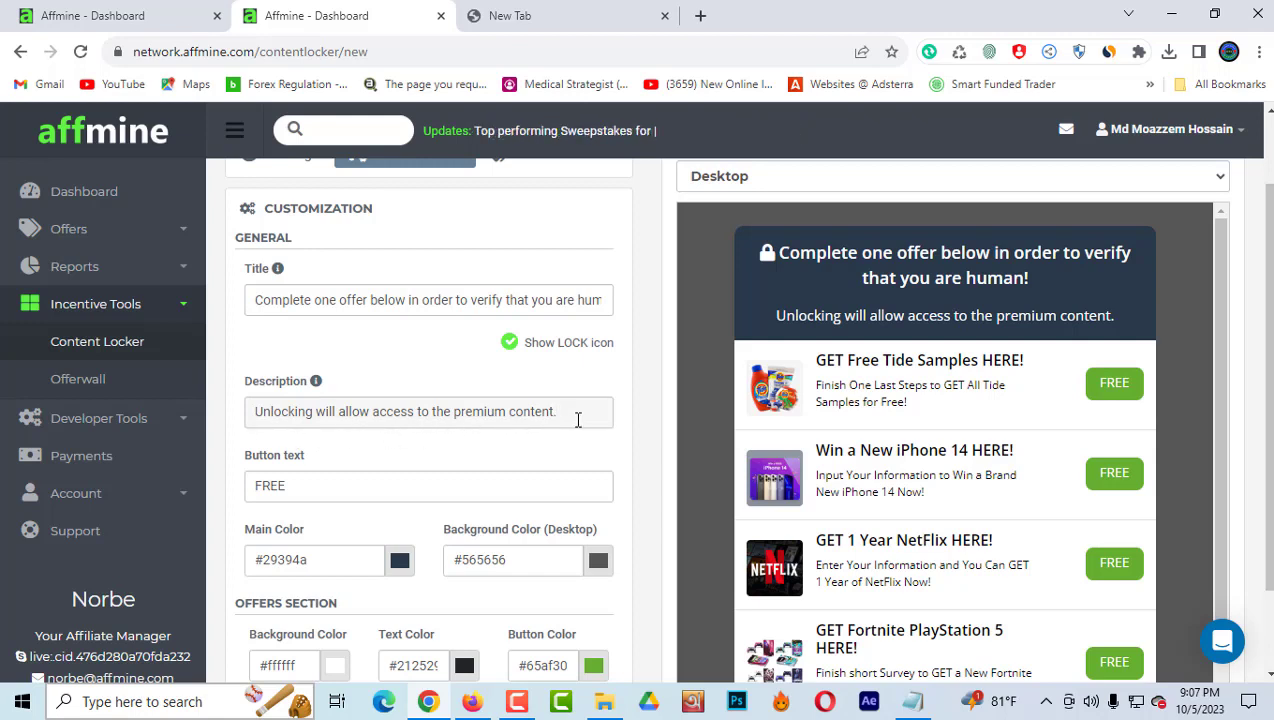
left_click_drag(571, 410, 193, 418)
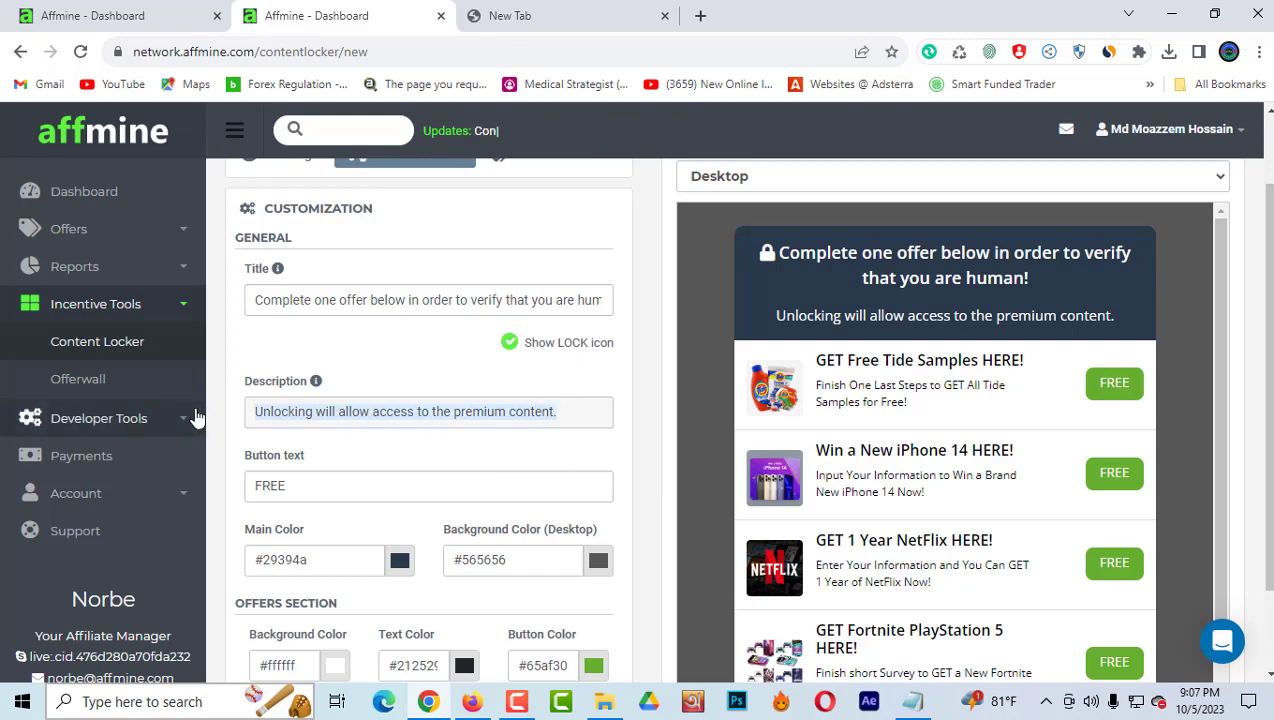
key("BackSpace")
type("If you")
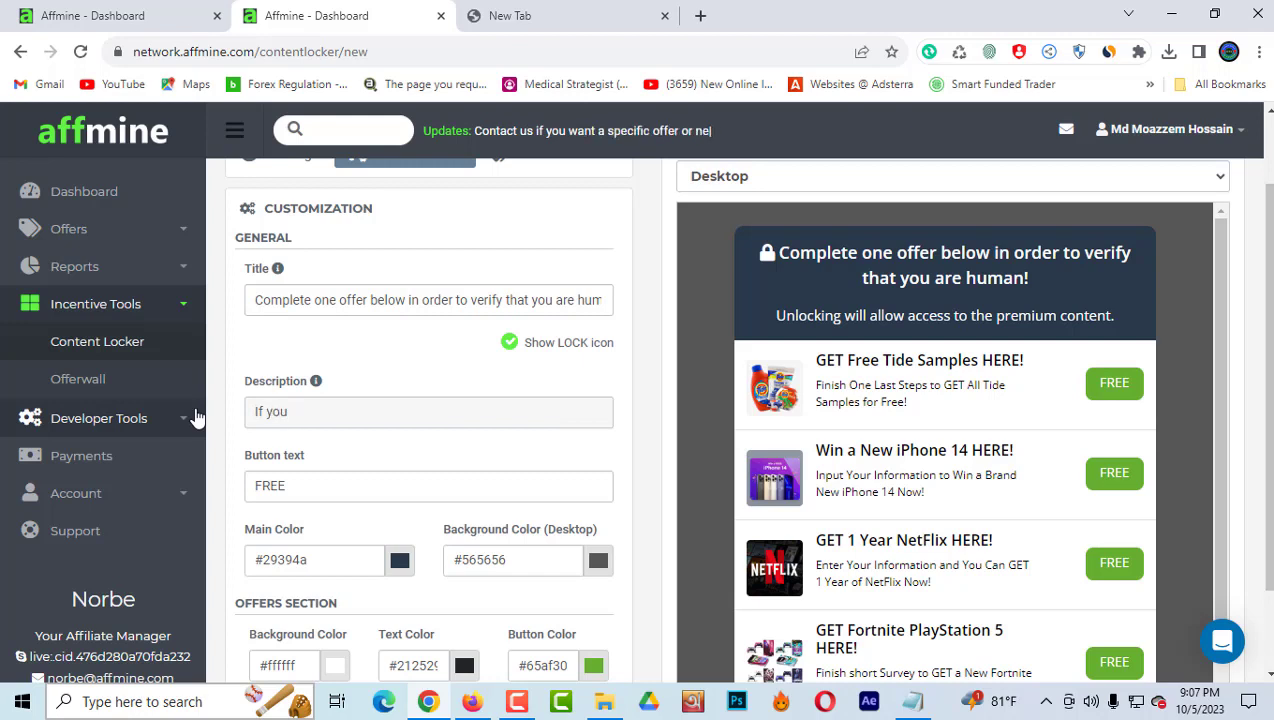
type(" compl")
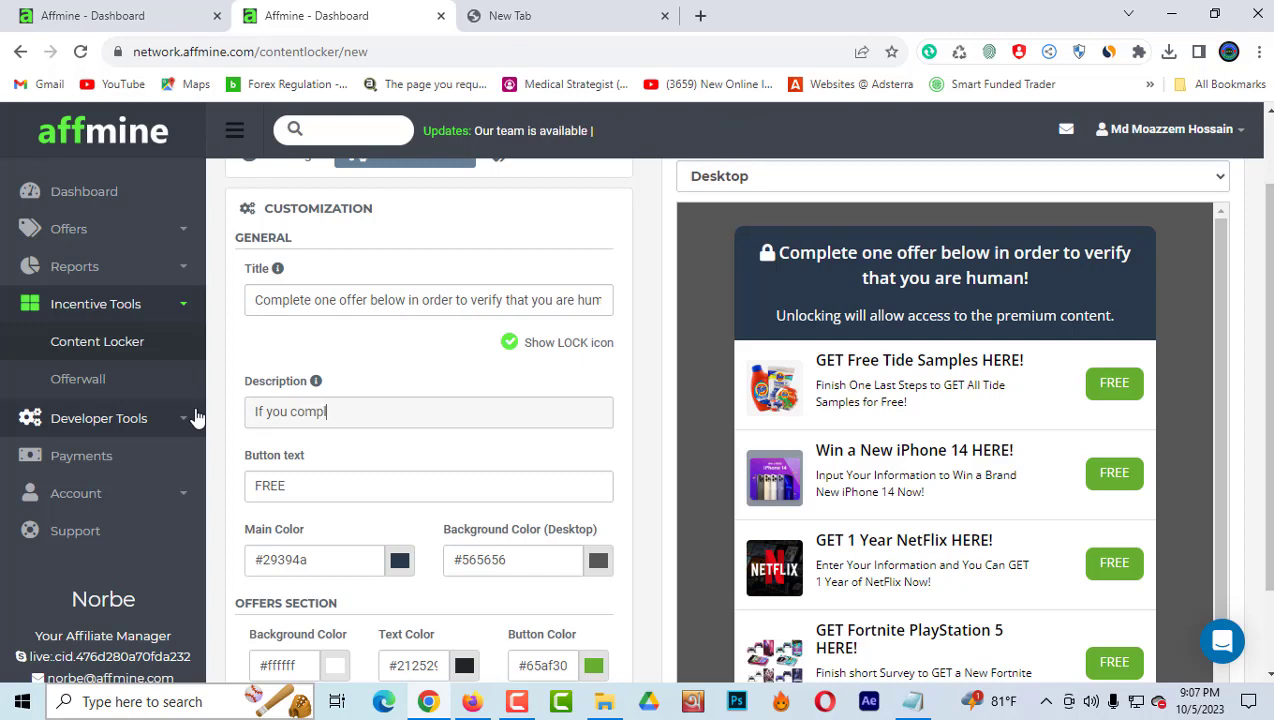
type("ete ")
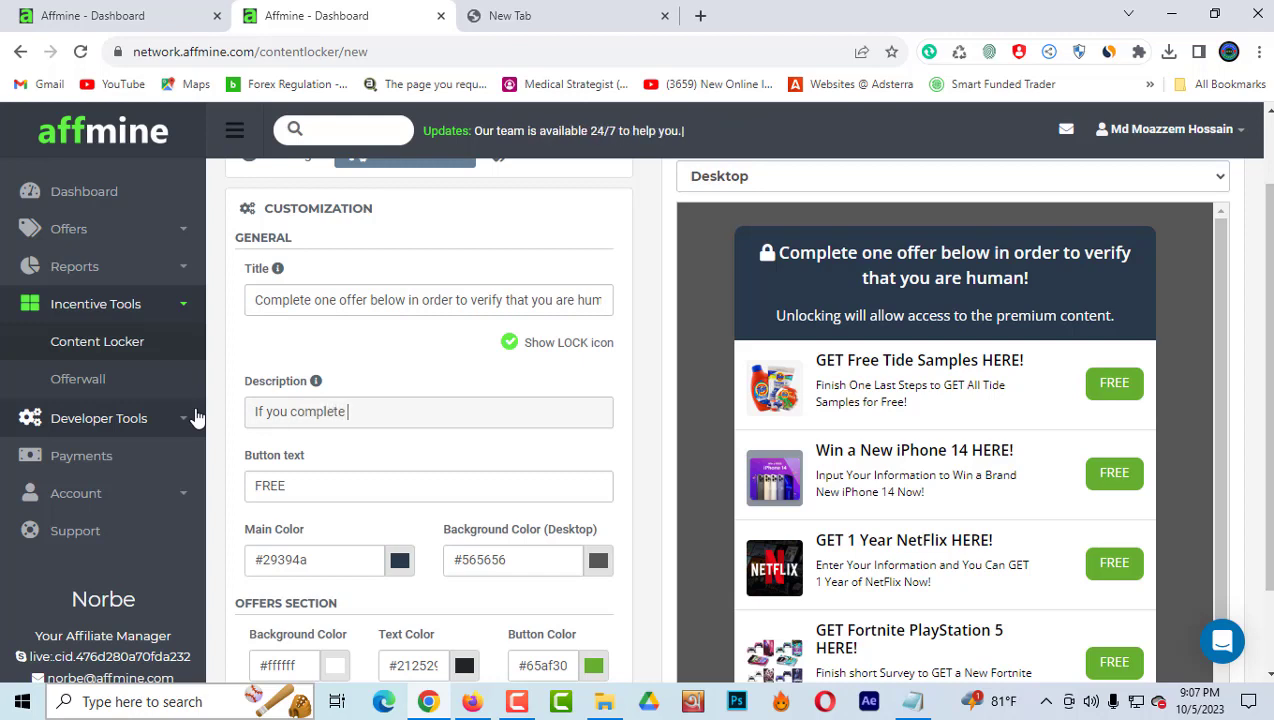
type("a ")
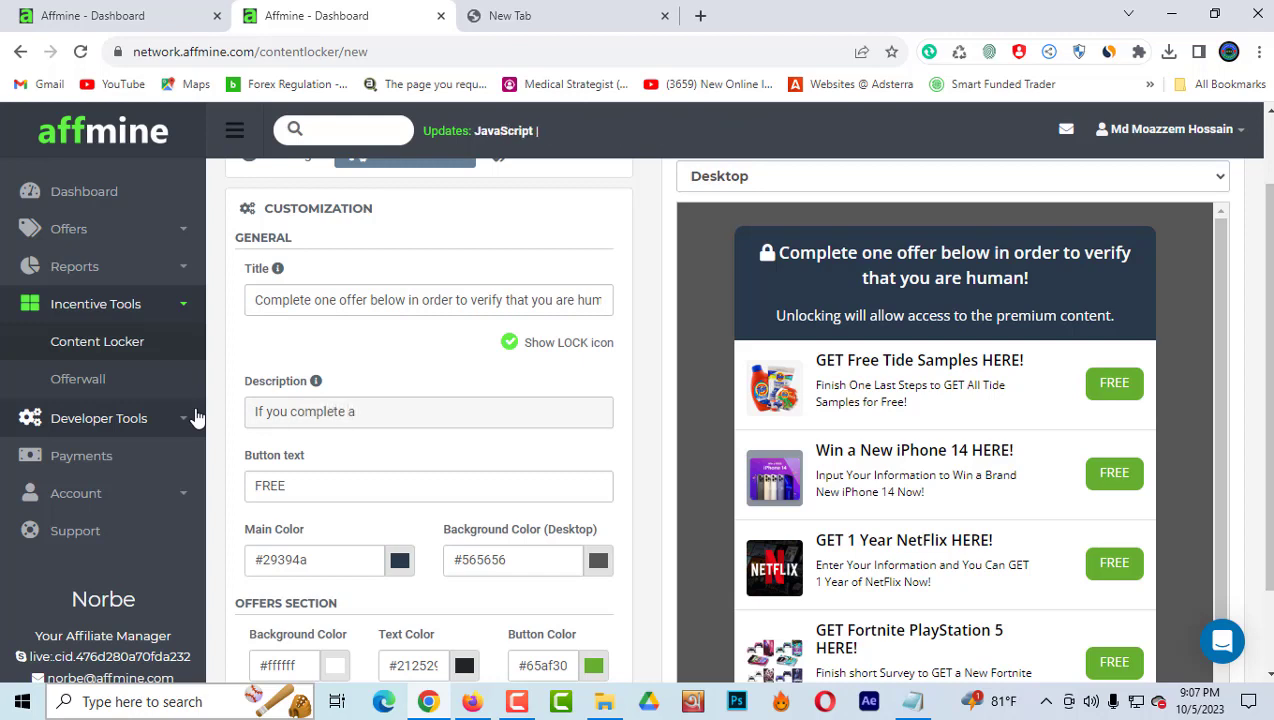
type("of")
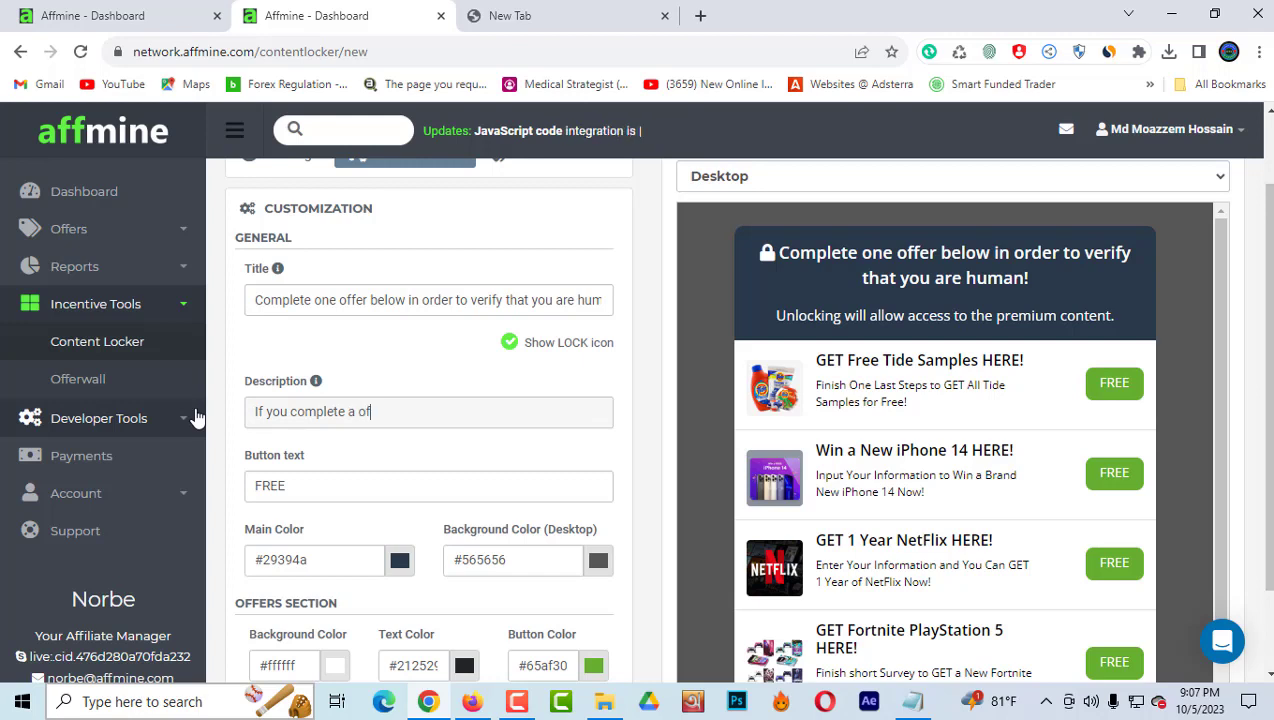
type("fer")
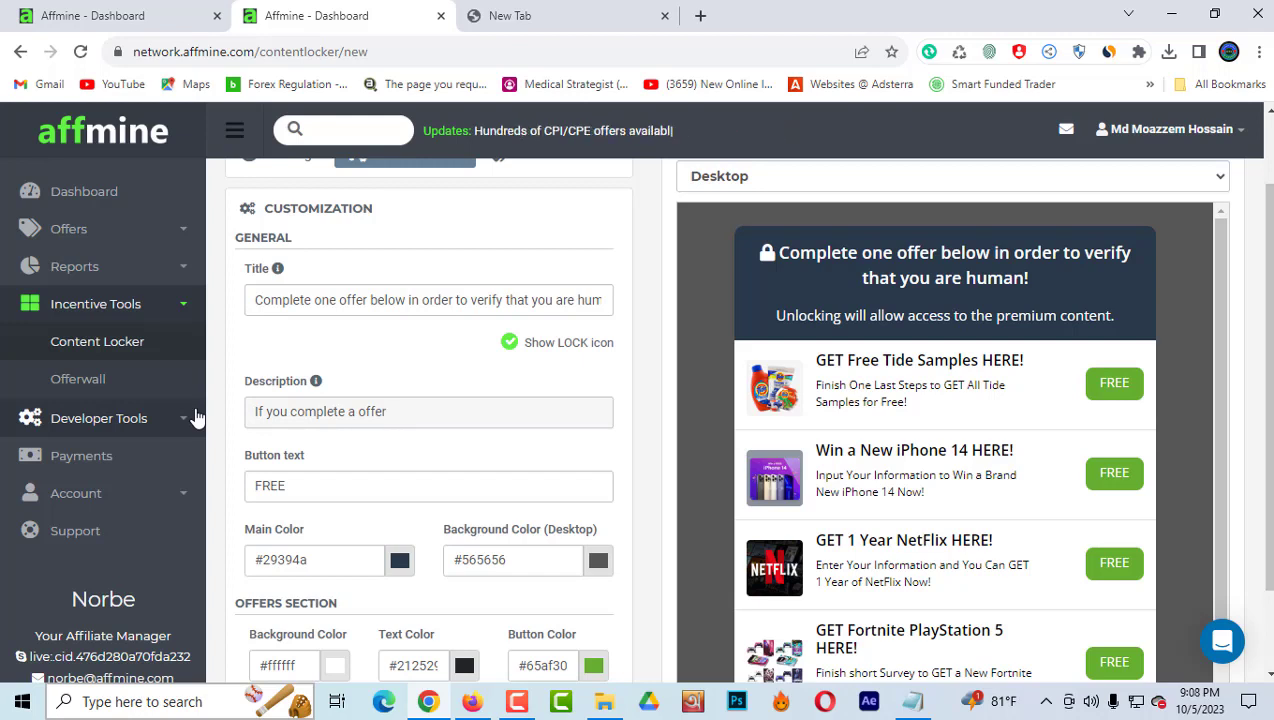
type(", you can do")
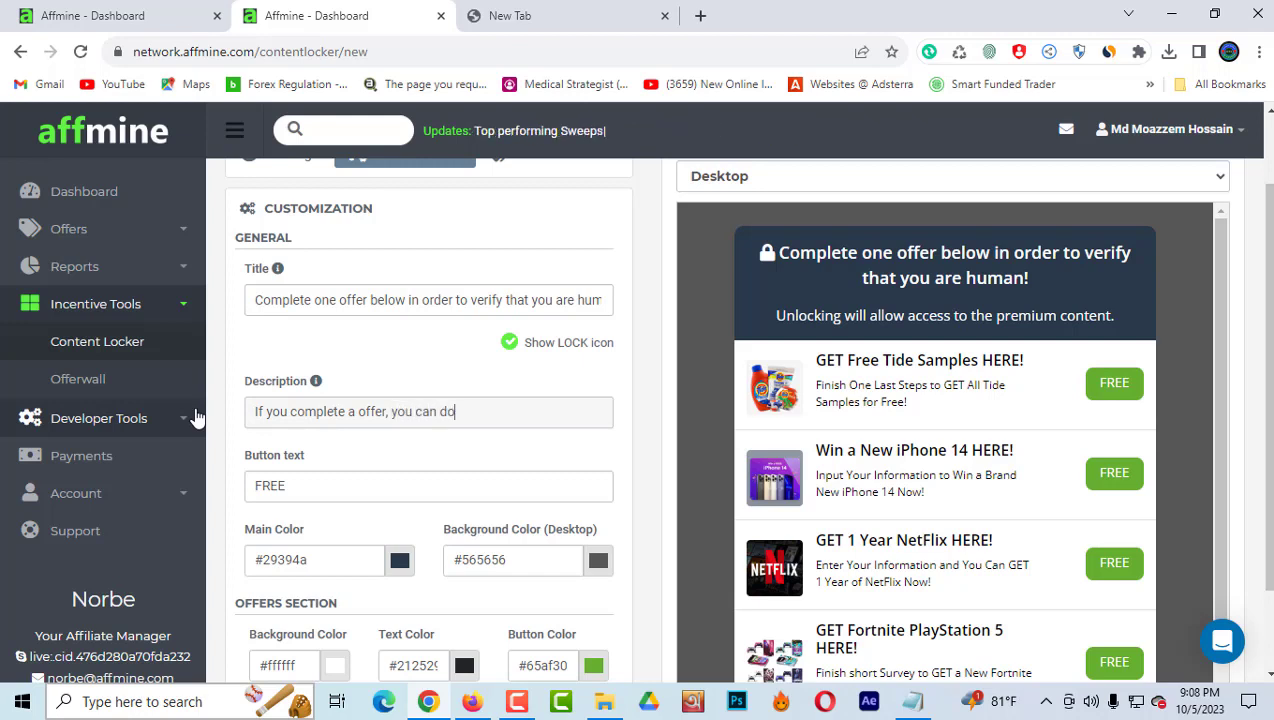
type("wn")
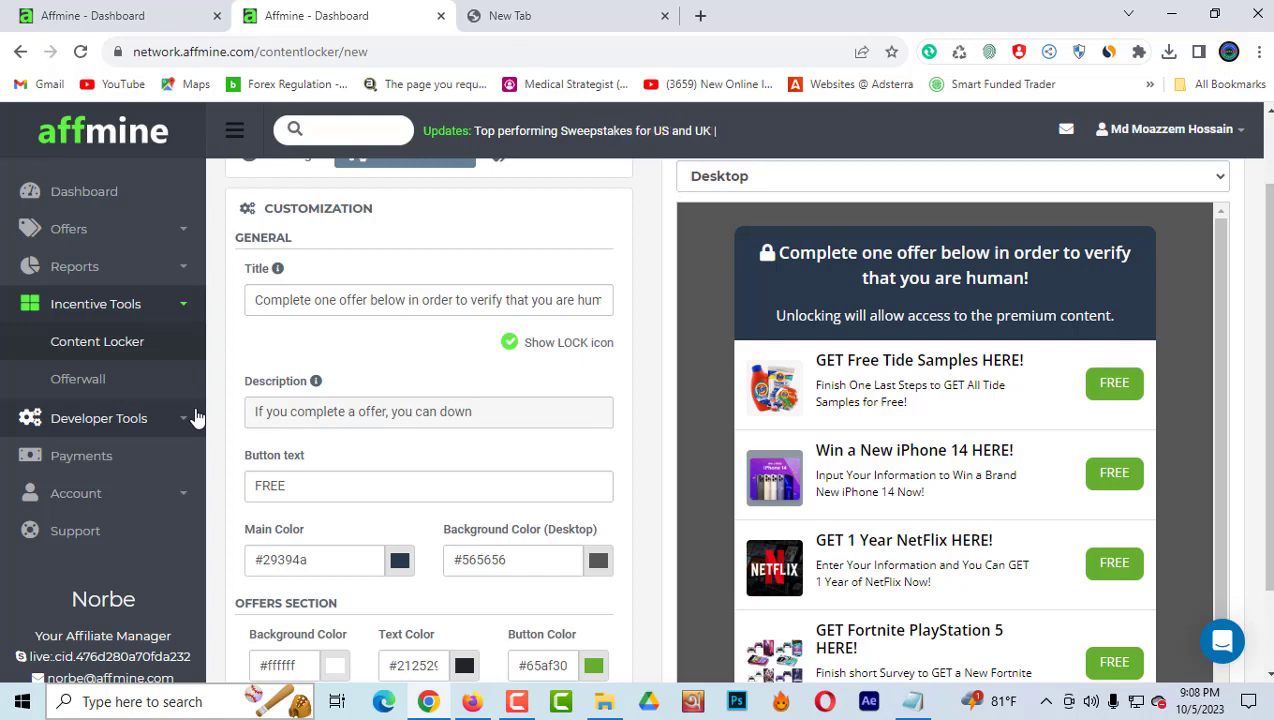
type("load")
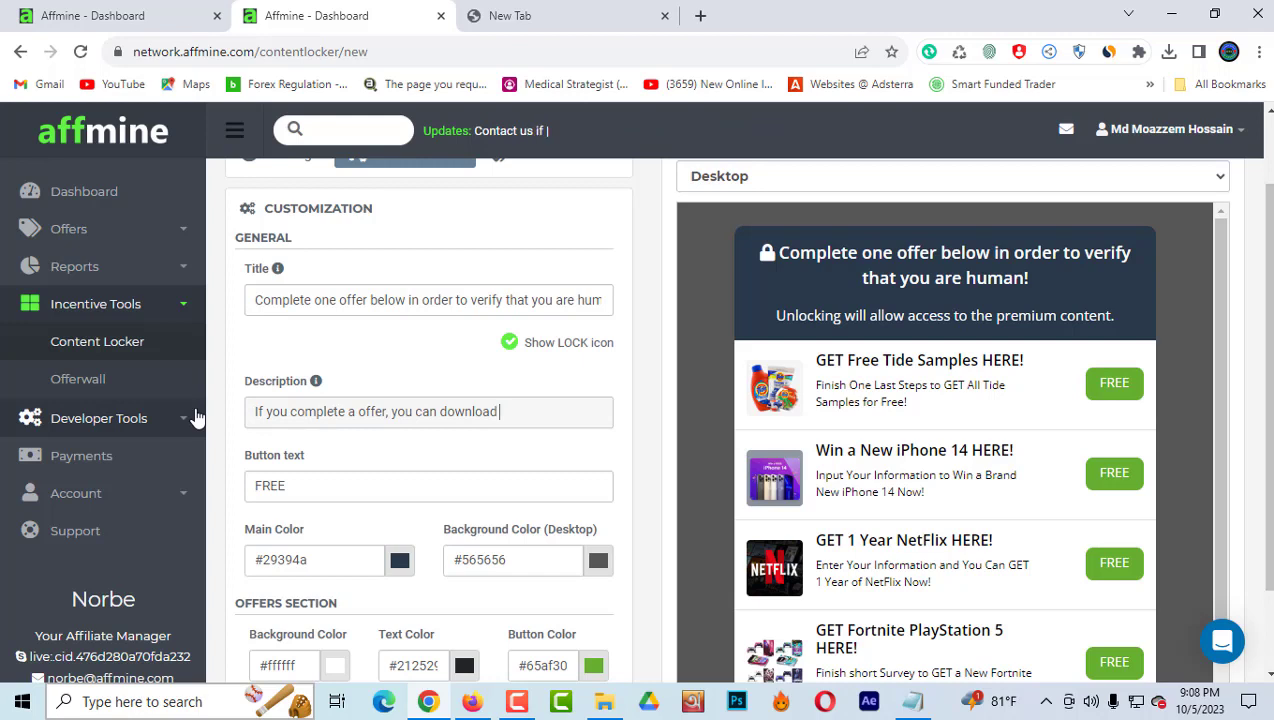
type(" a ")
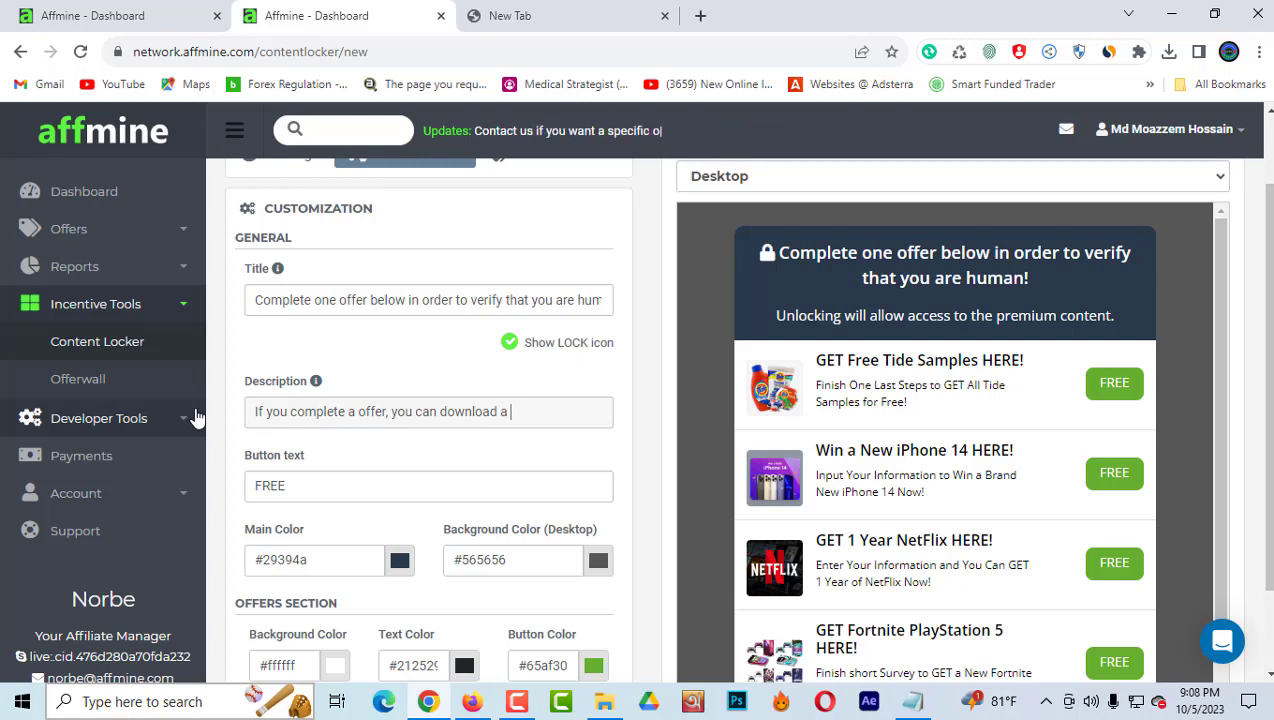
type("making money")
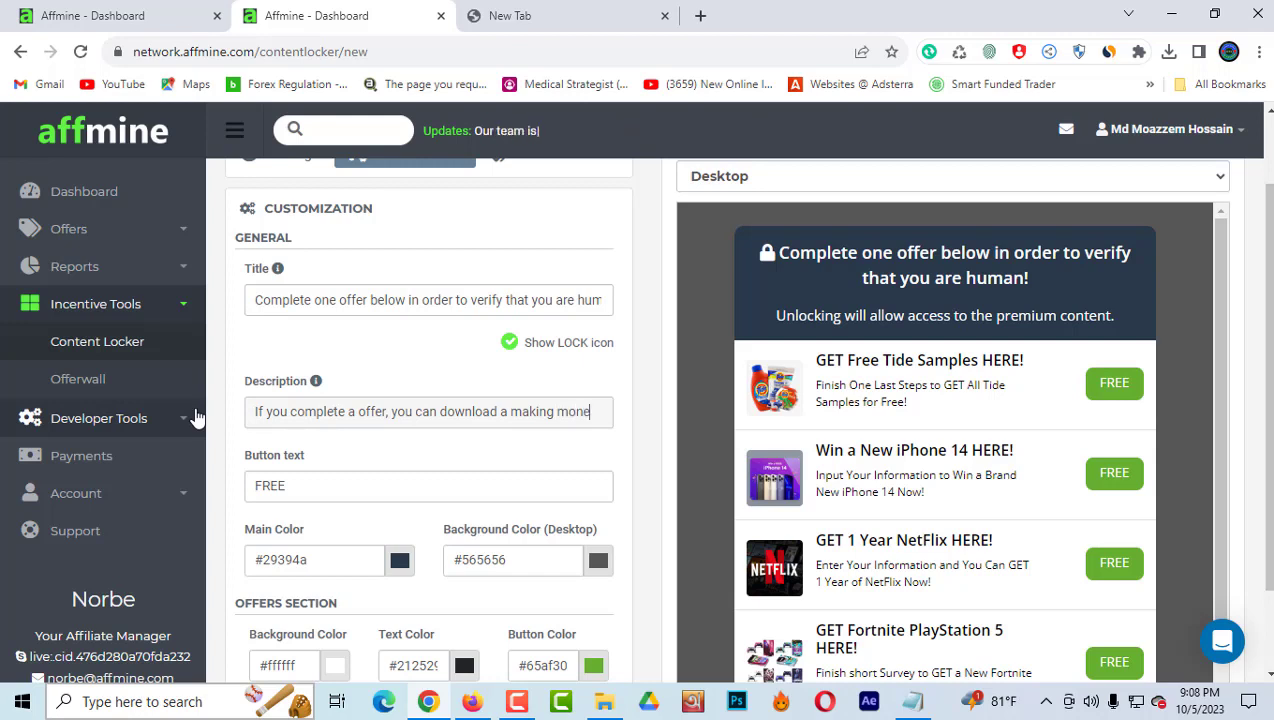
type("onl")
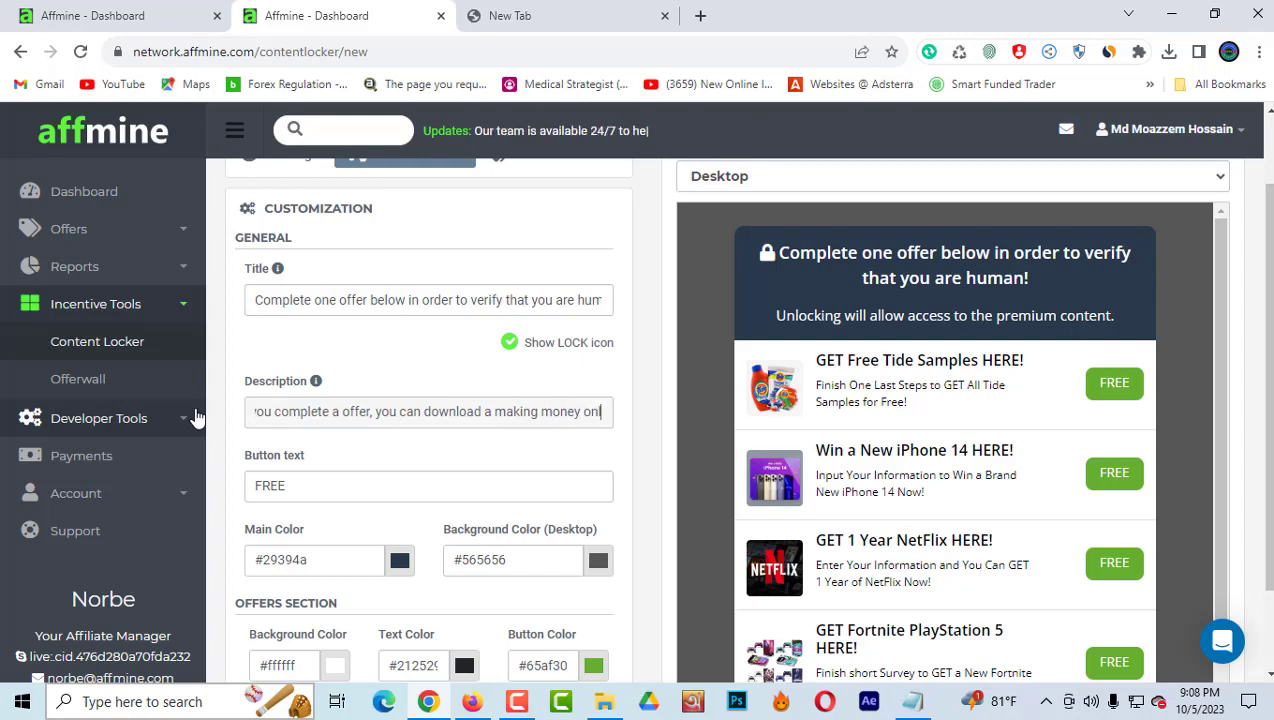
type("ine")
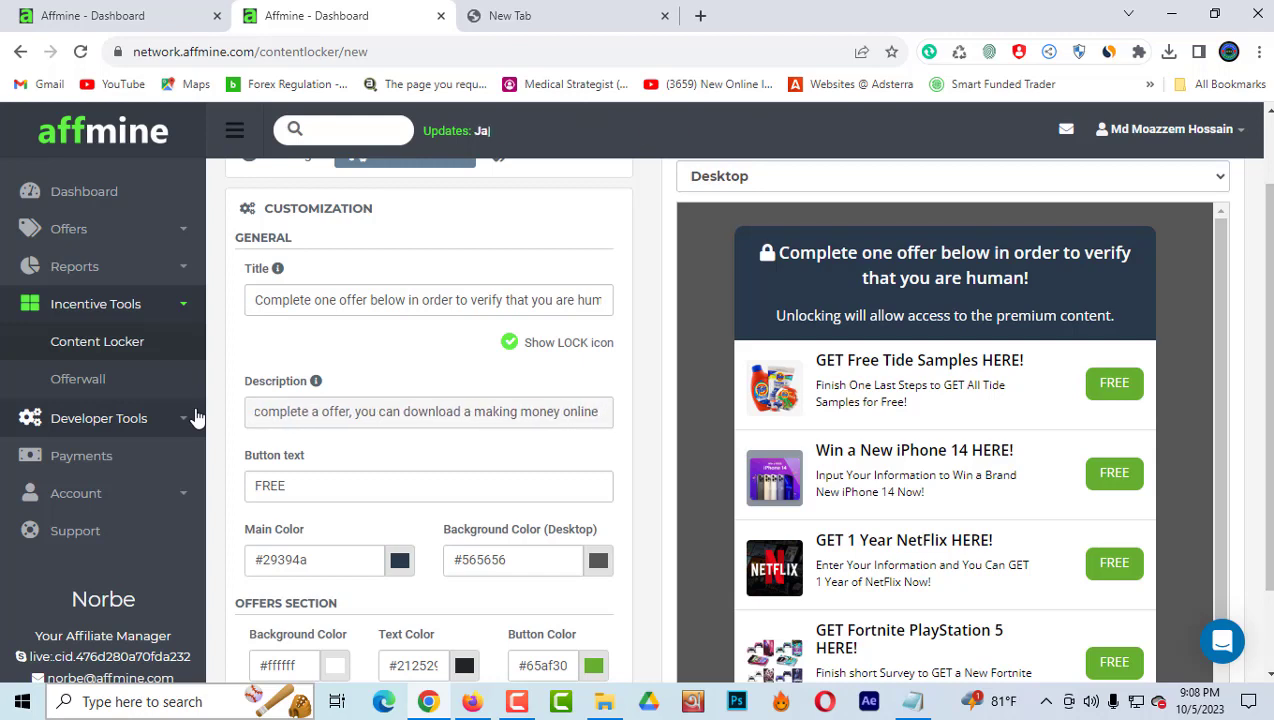
type(" free e")
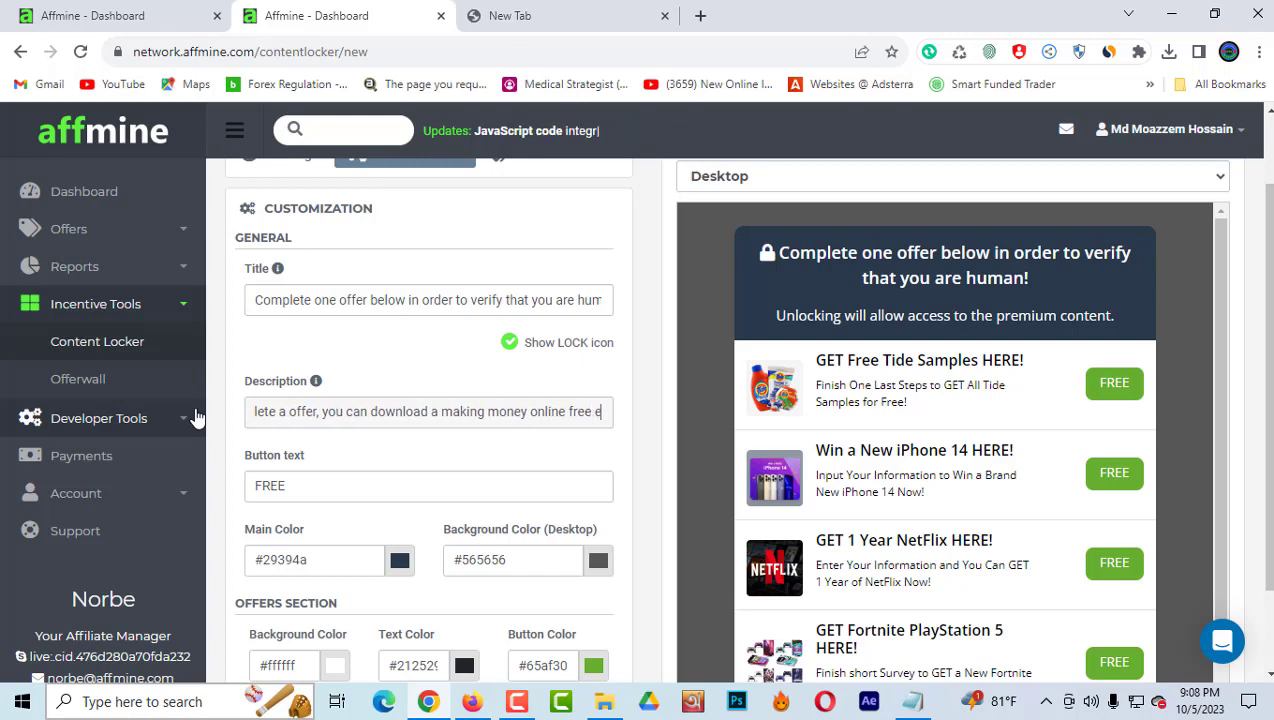
type("-b")
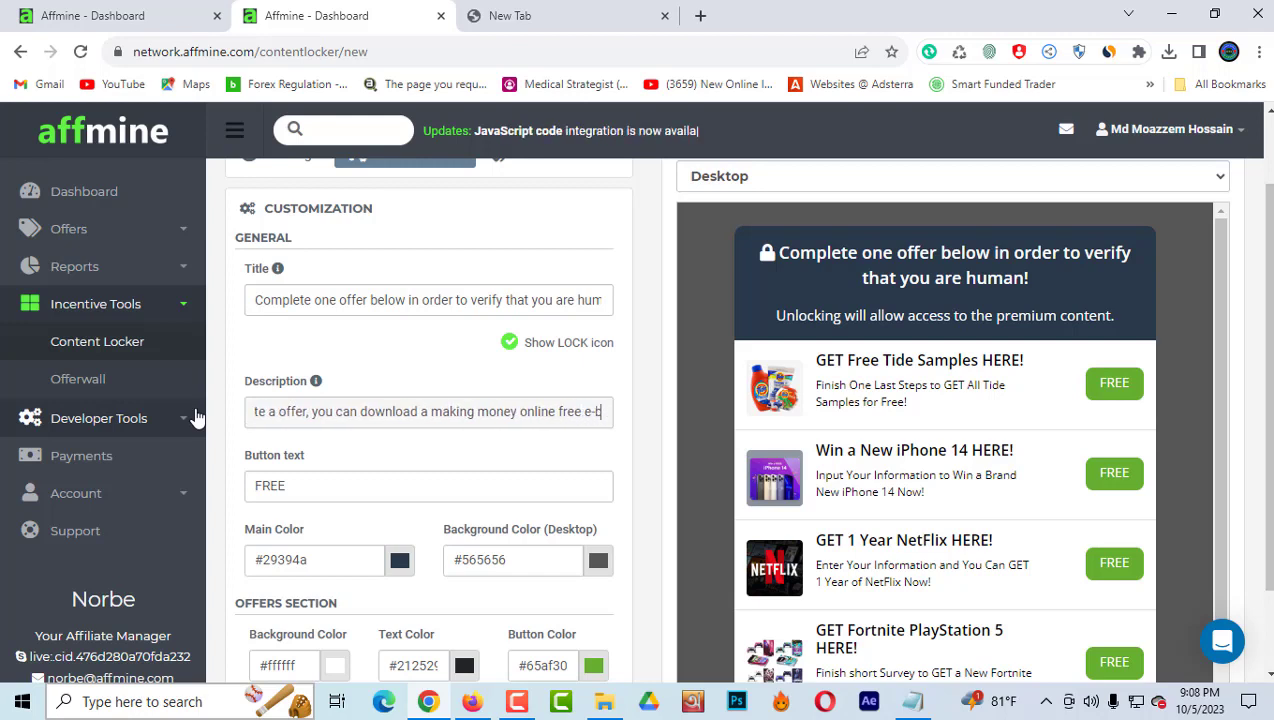
type("ook")
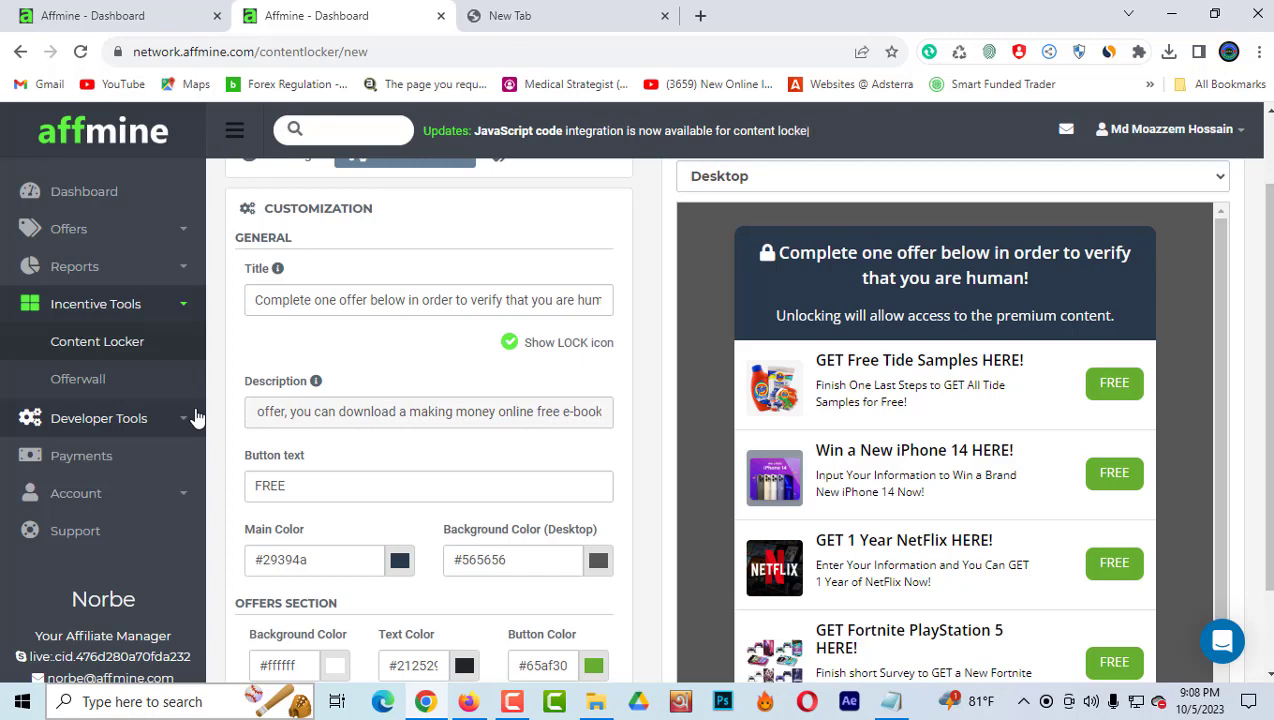
left_click(437, 456)
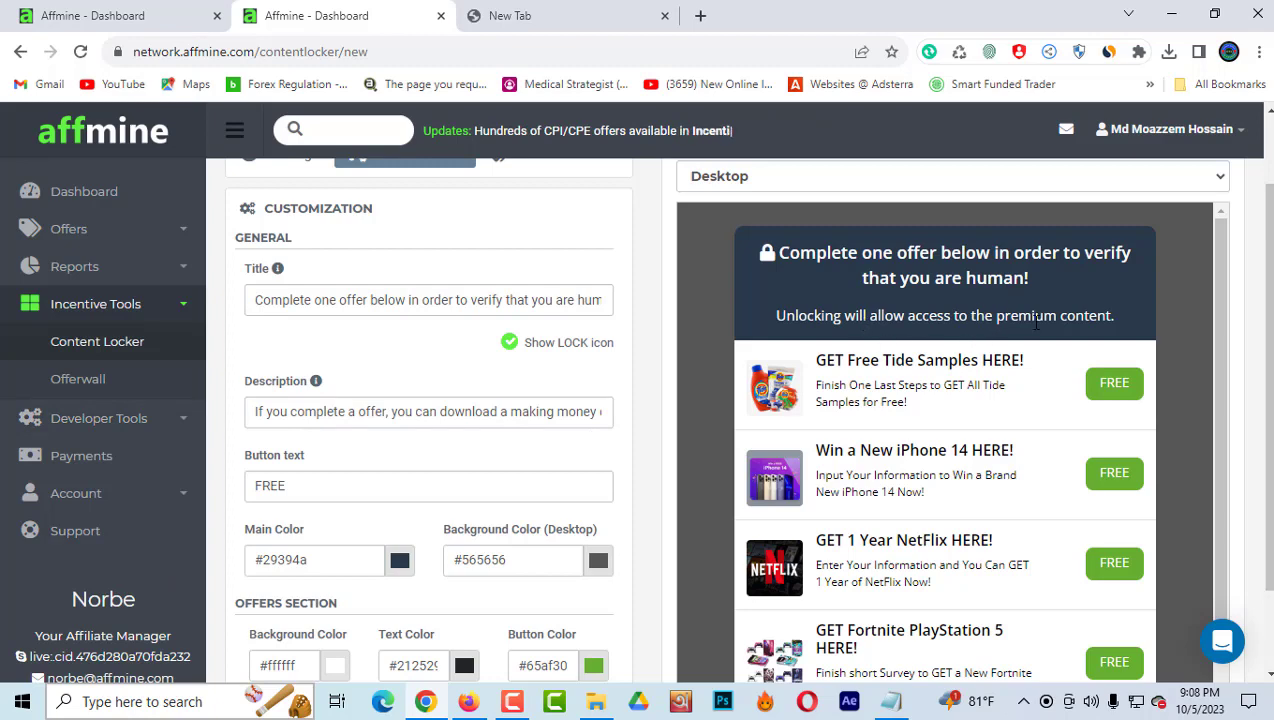
Set the locker's button text to "Dowload a free E-Book"
scroll(400, 450, "down", 1)
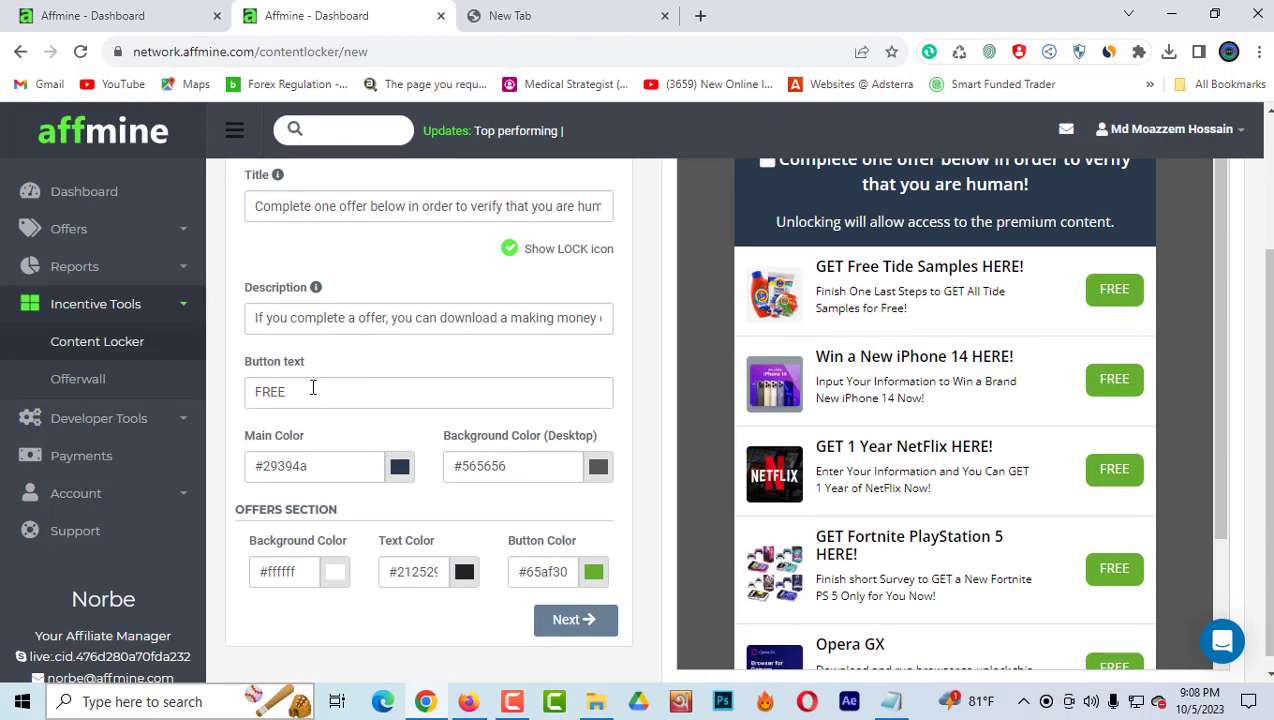
left_click(314, 394)
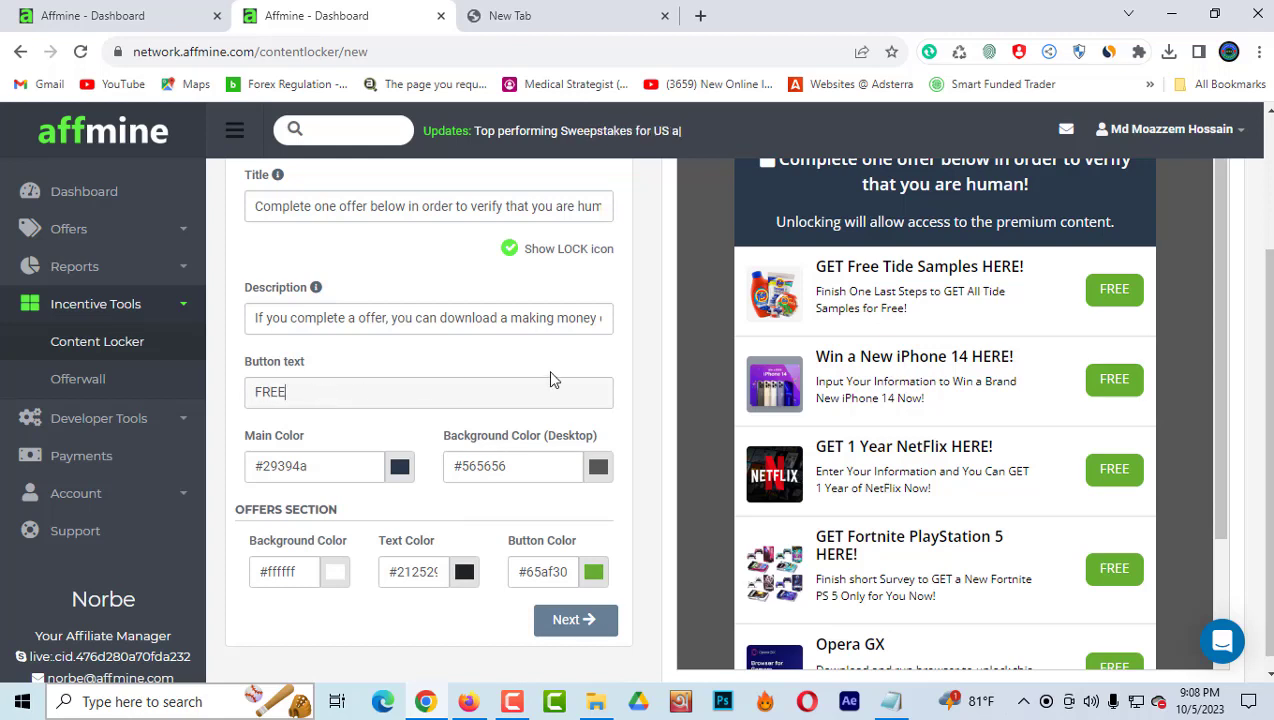
left_click_drag(299, 393, 237, 400)
left_click(409, 367)
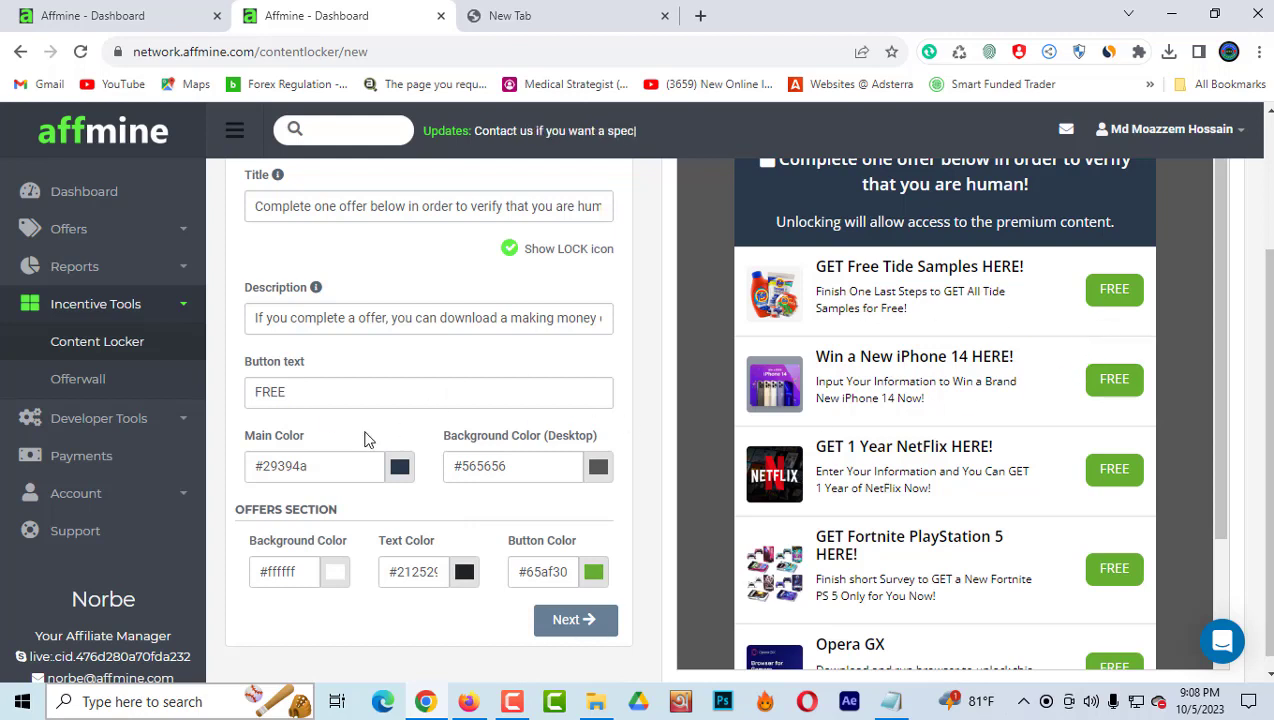
left_click(314, 391)
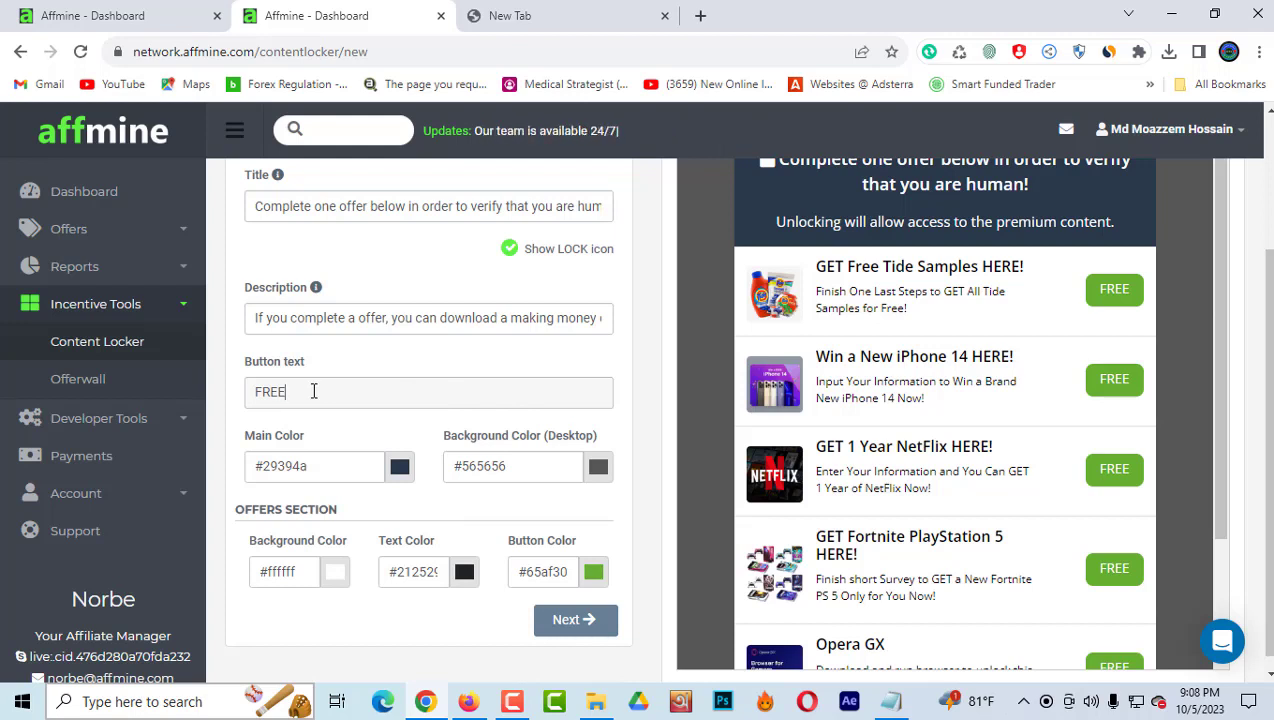
left_click_drag(314, 391, 213, 398)
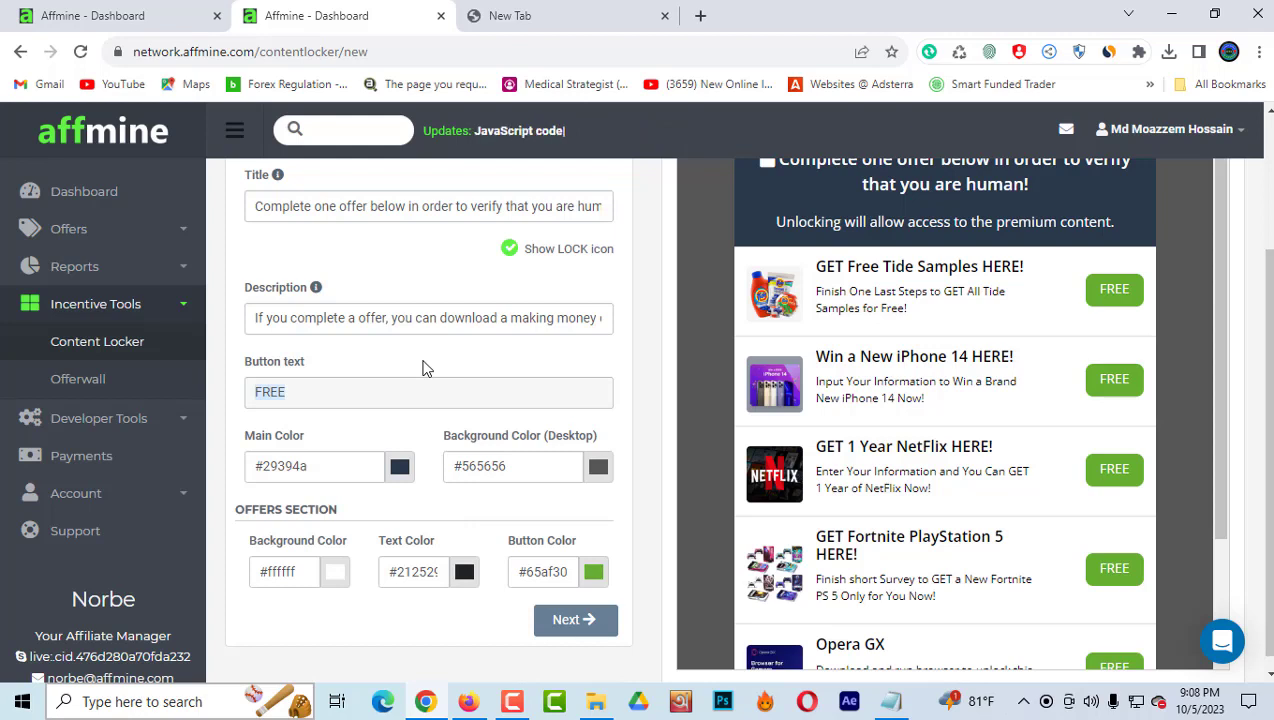
type("Dow")
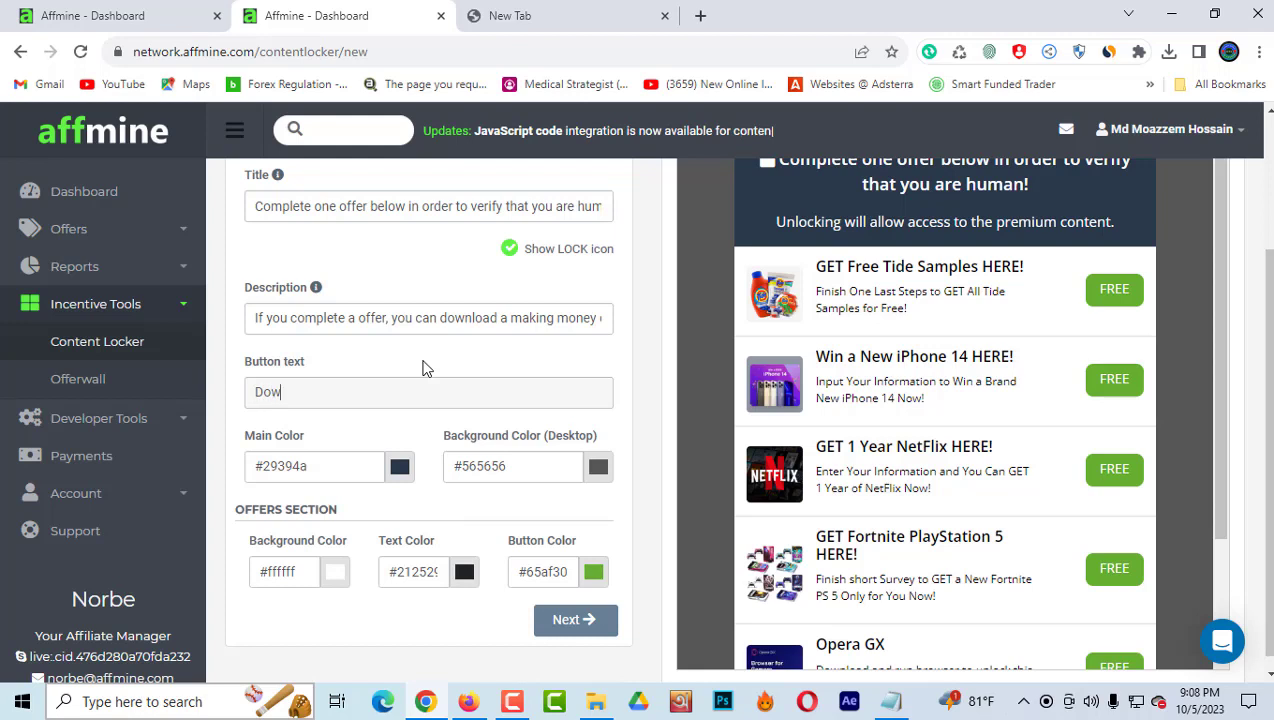
type("lo")
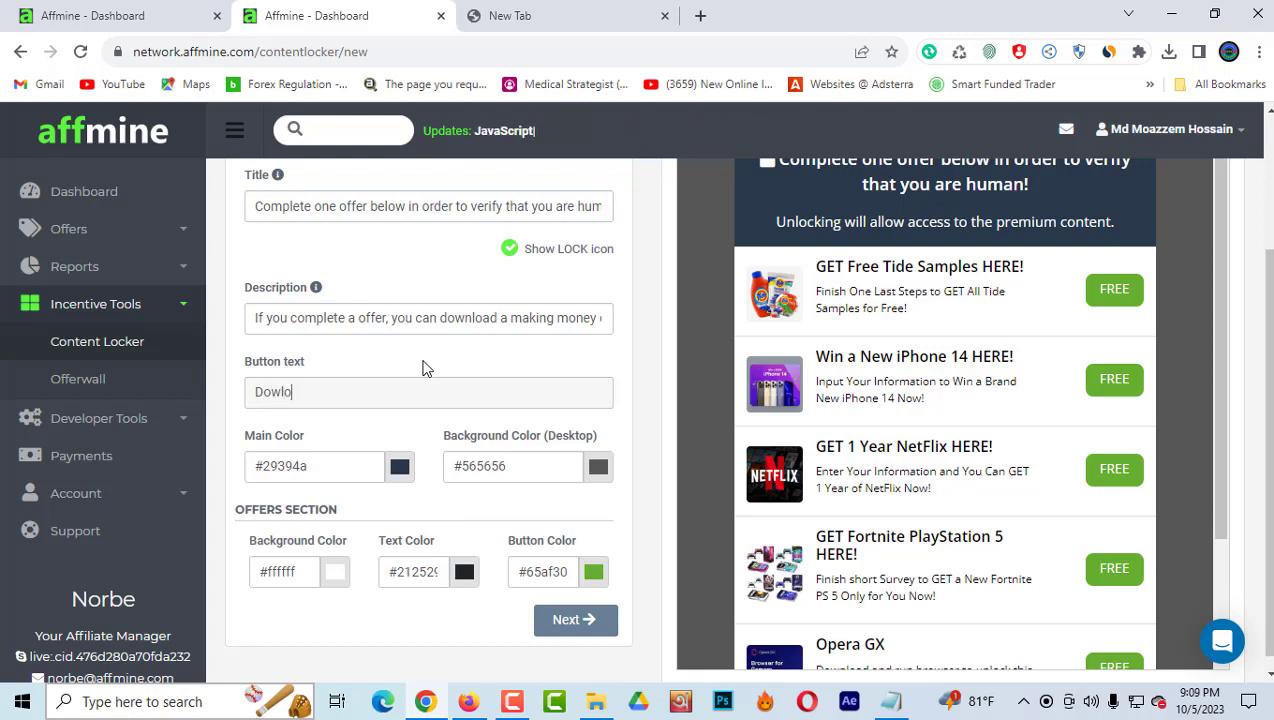
type("ad ")
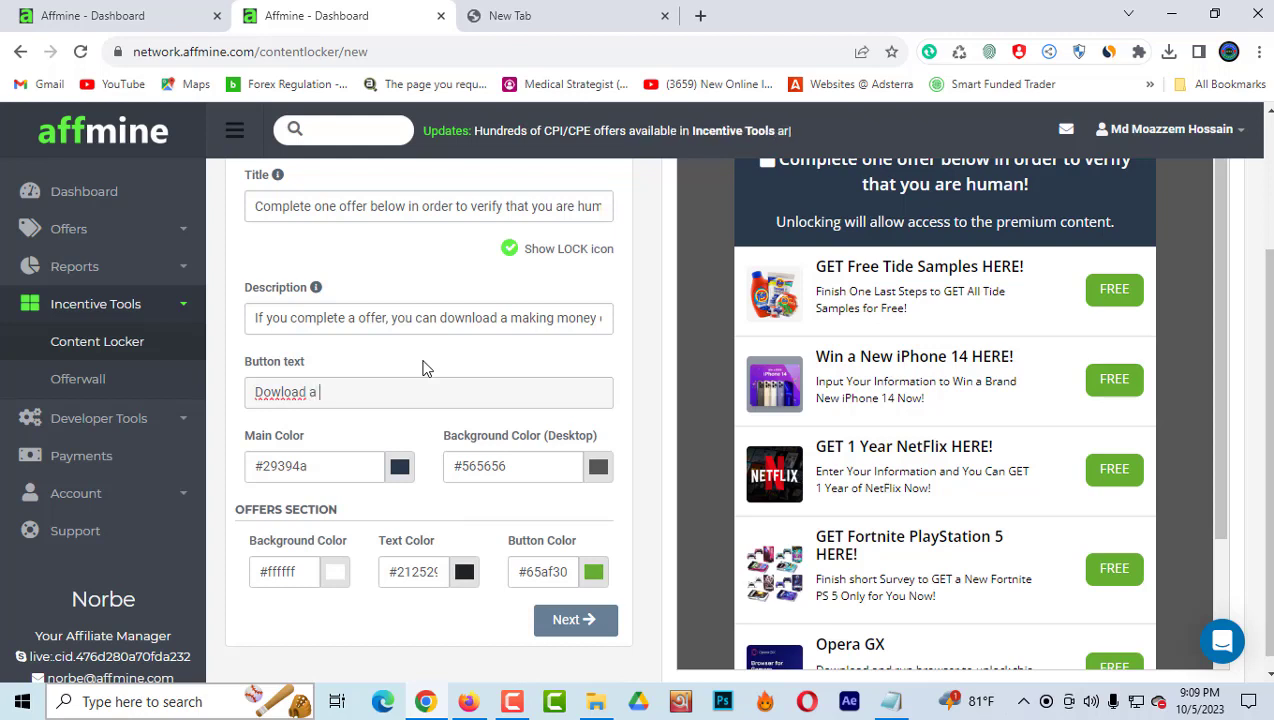
type("a free")
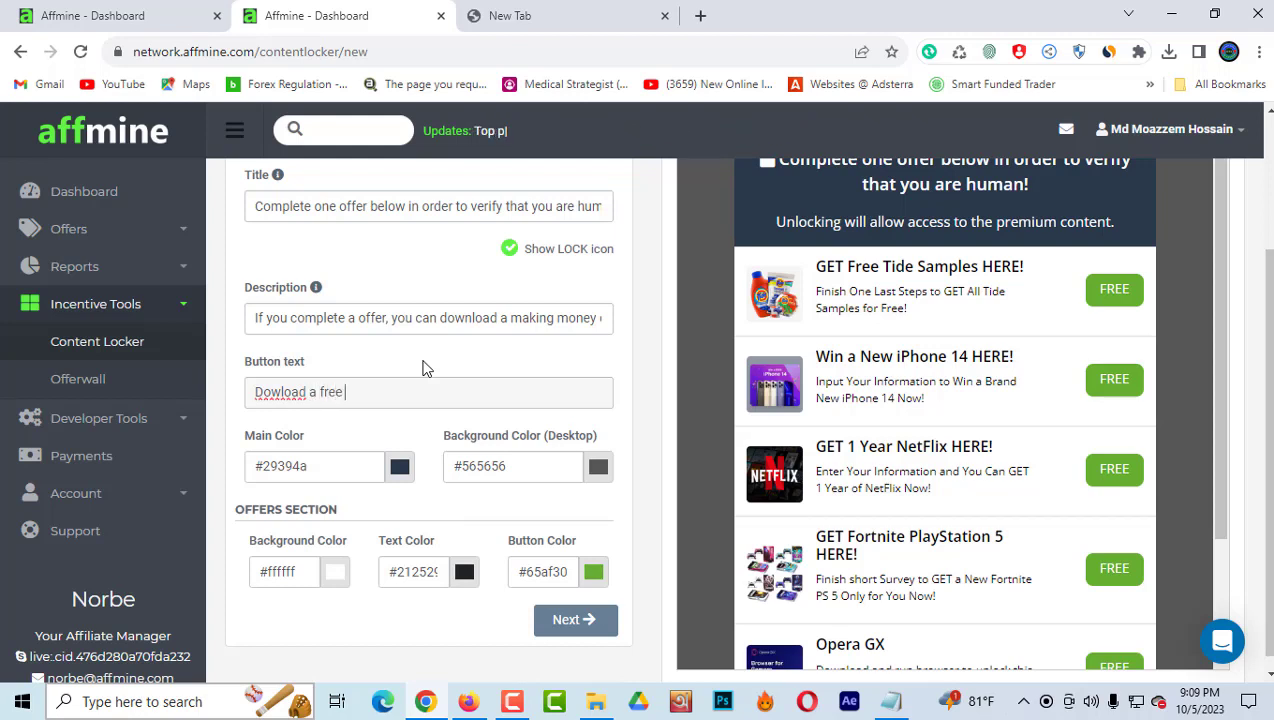
type(" E-Book")
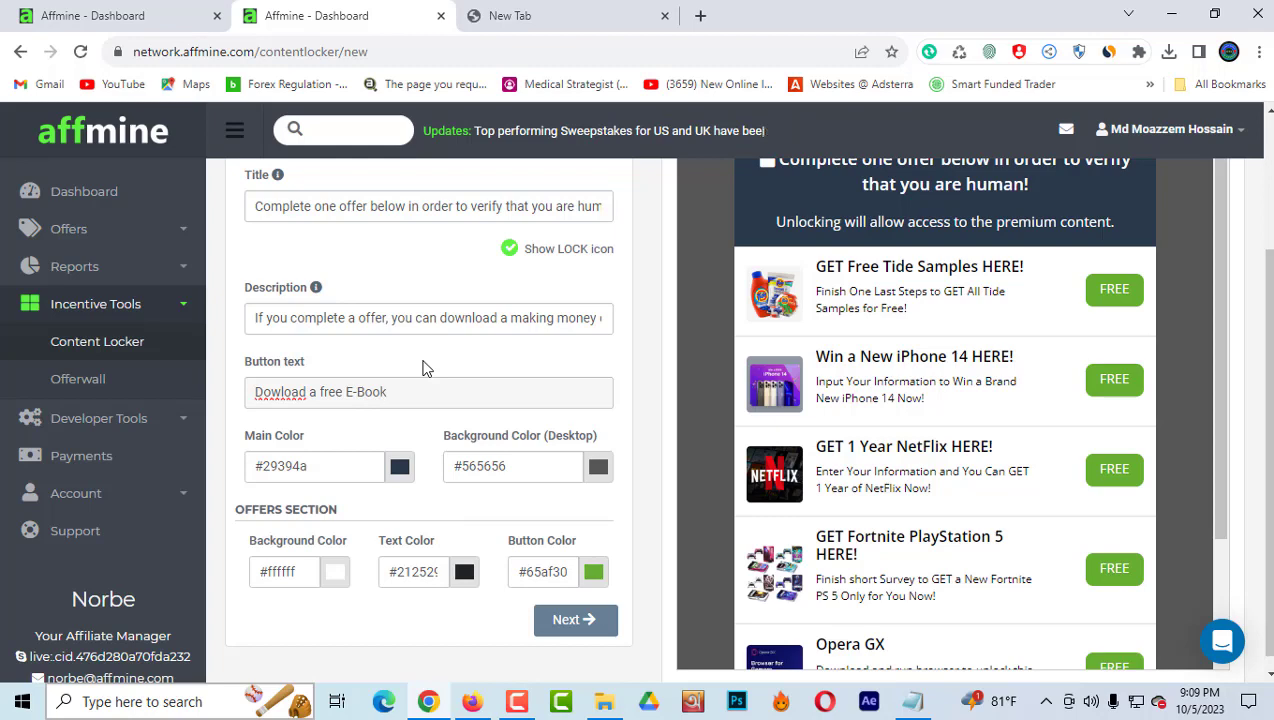
Keep the locker's default colors, continue past the customization stage and finish creating the content locker
scroll(597, 380, "down", 1)
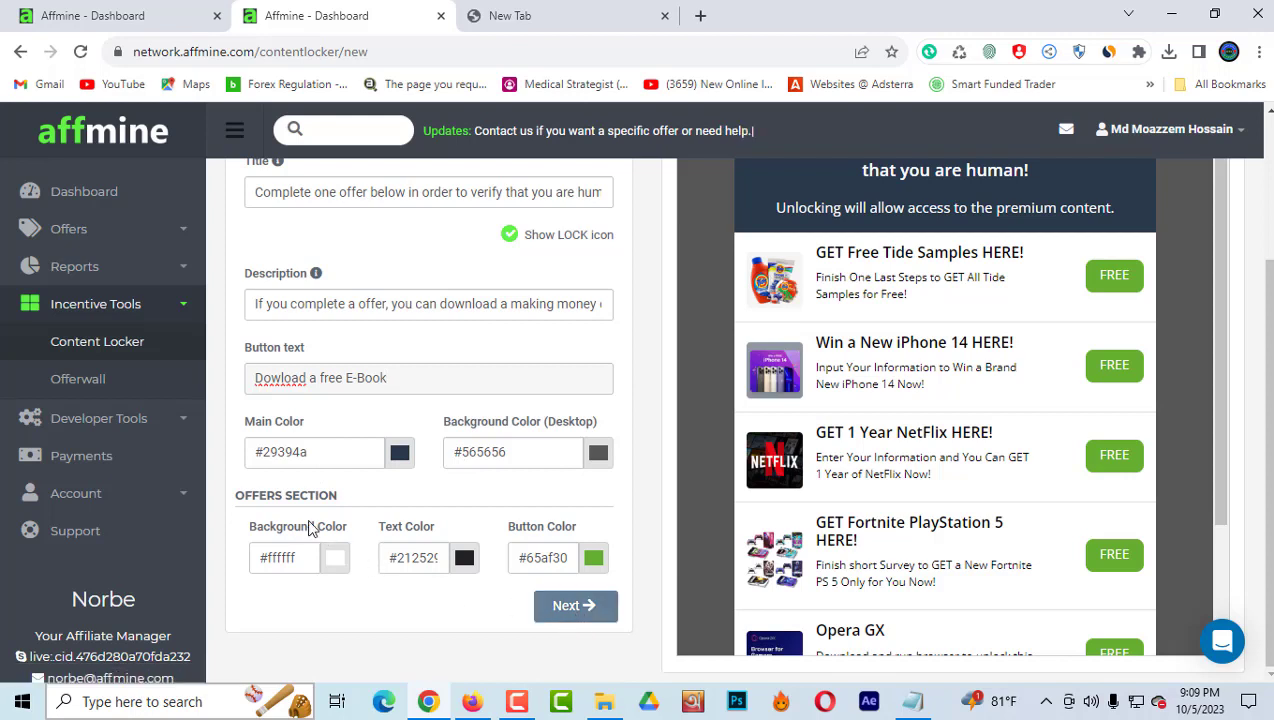
left_click(569, 608)
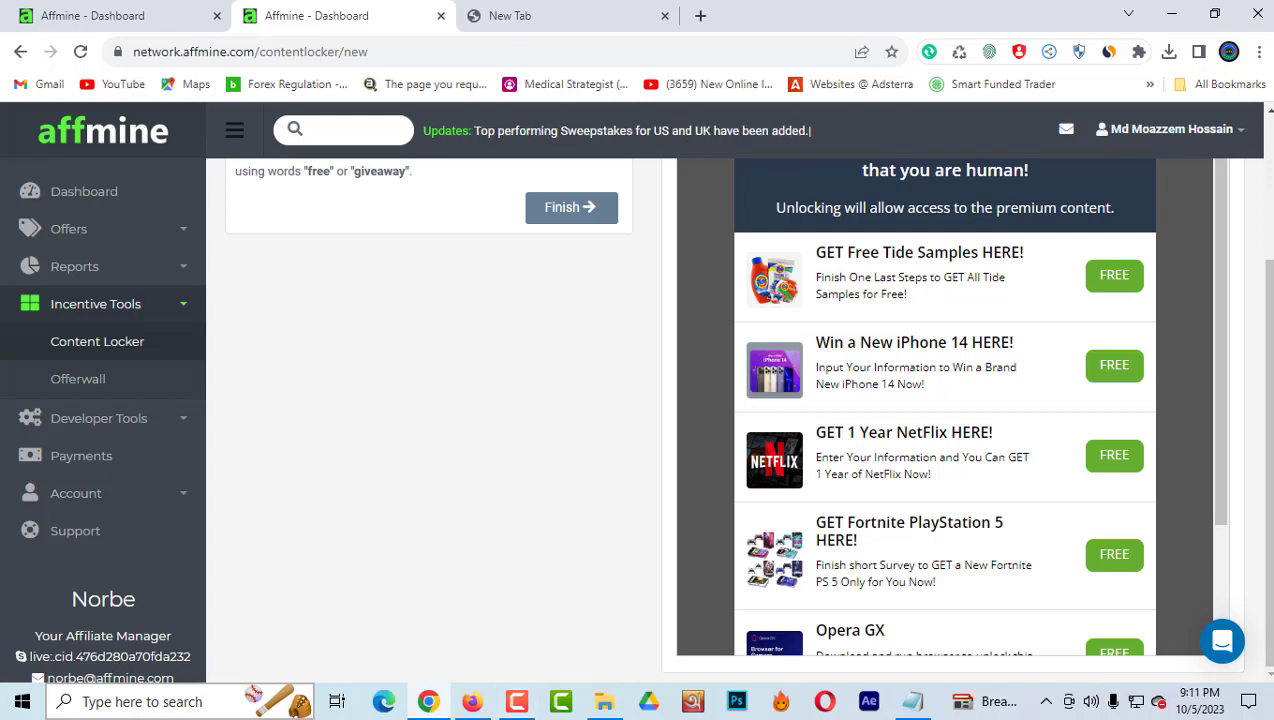
left_click(568, 208)
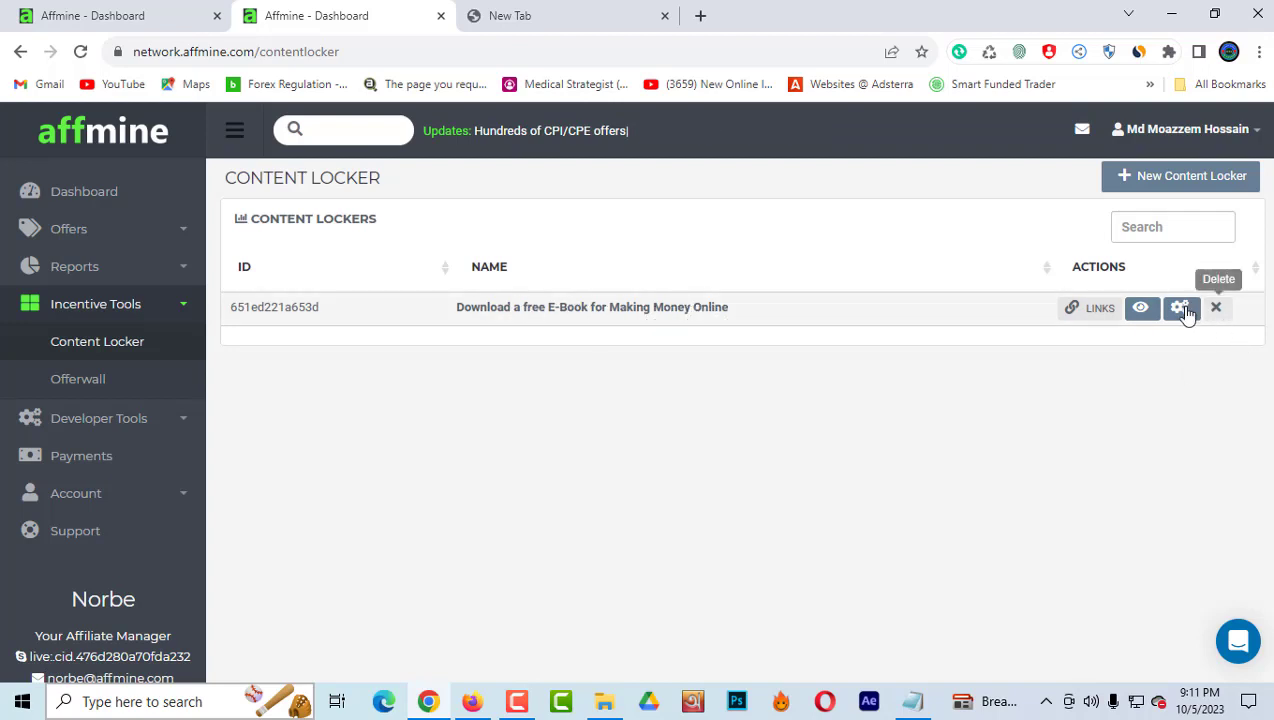
Open the links of the "Download a free E-Book for Making Money Online" locker, copy its direct link and close the dialog
left_click(1082, 313)
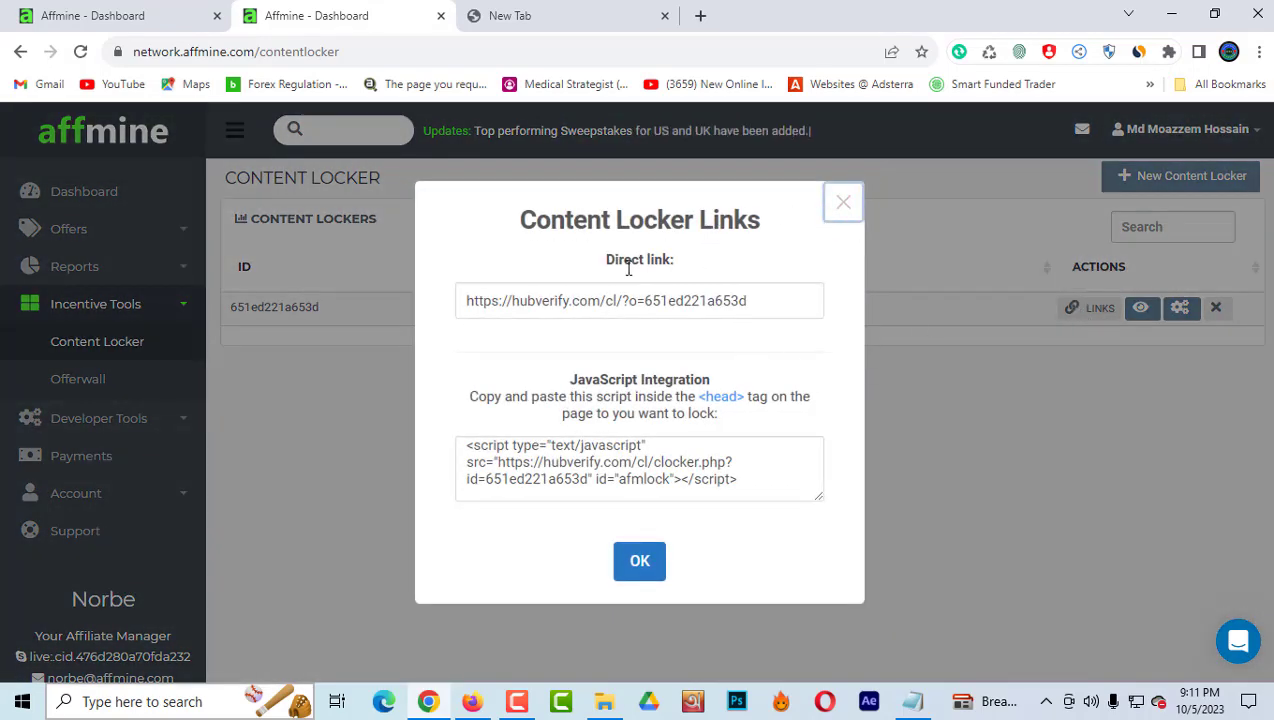
left_click_drag(759, 305, 437, 304)
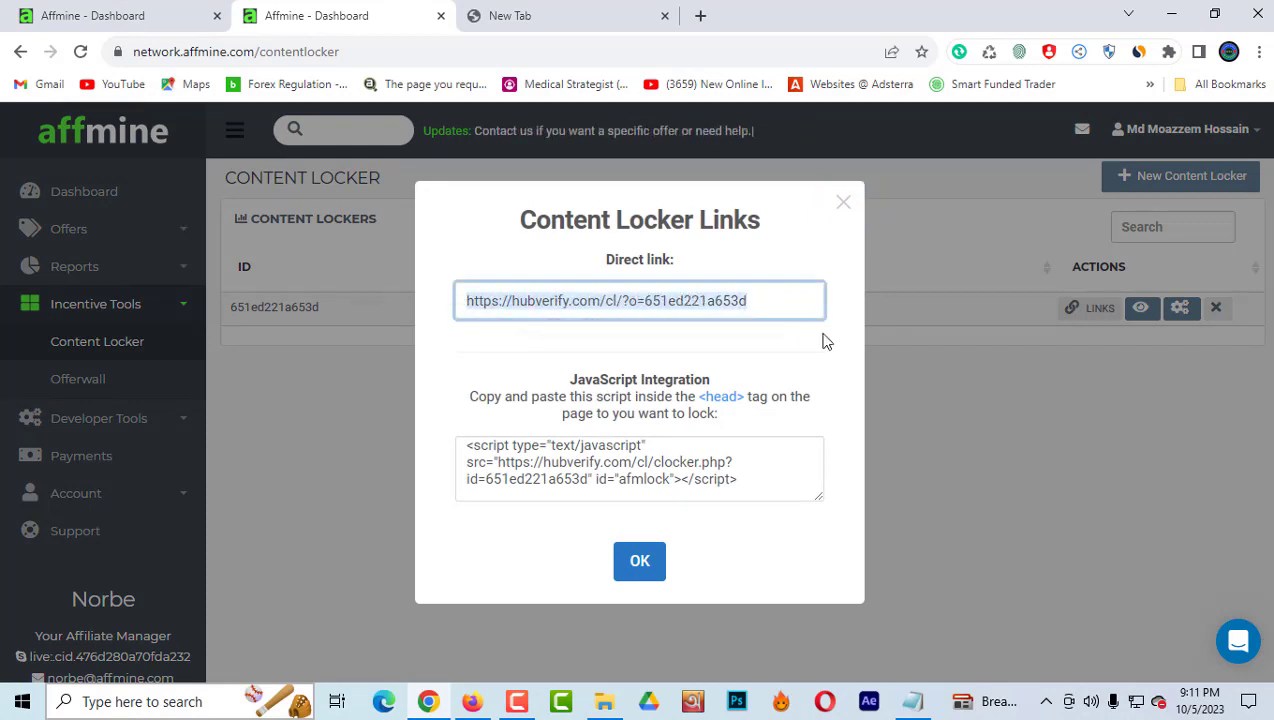
left_click(1107, 397)
left_click_drag(754, 299, 432, 299)
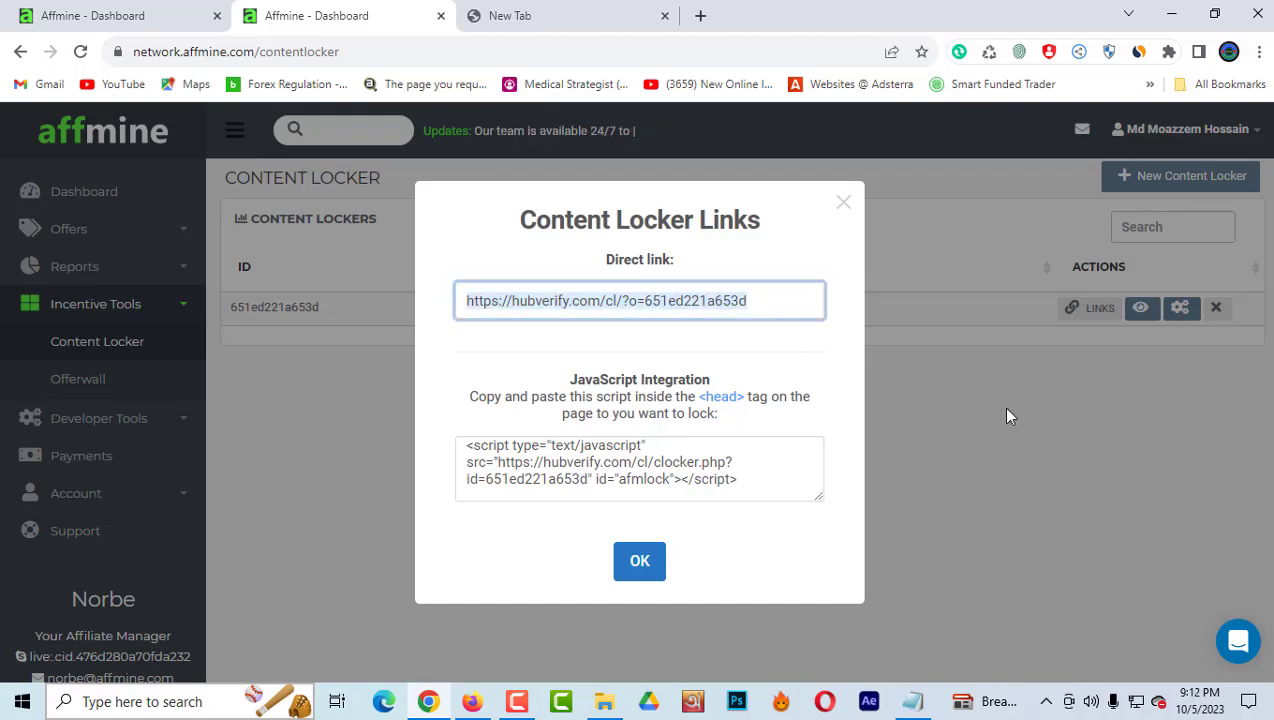
left_click(648, 566)
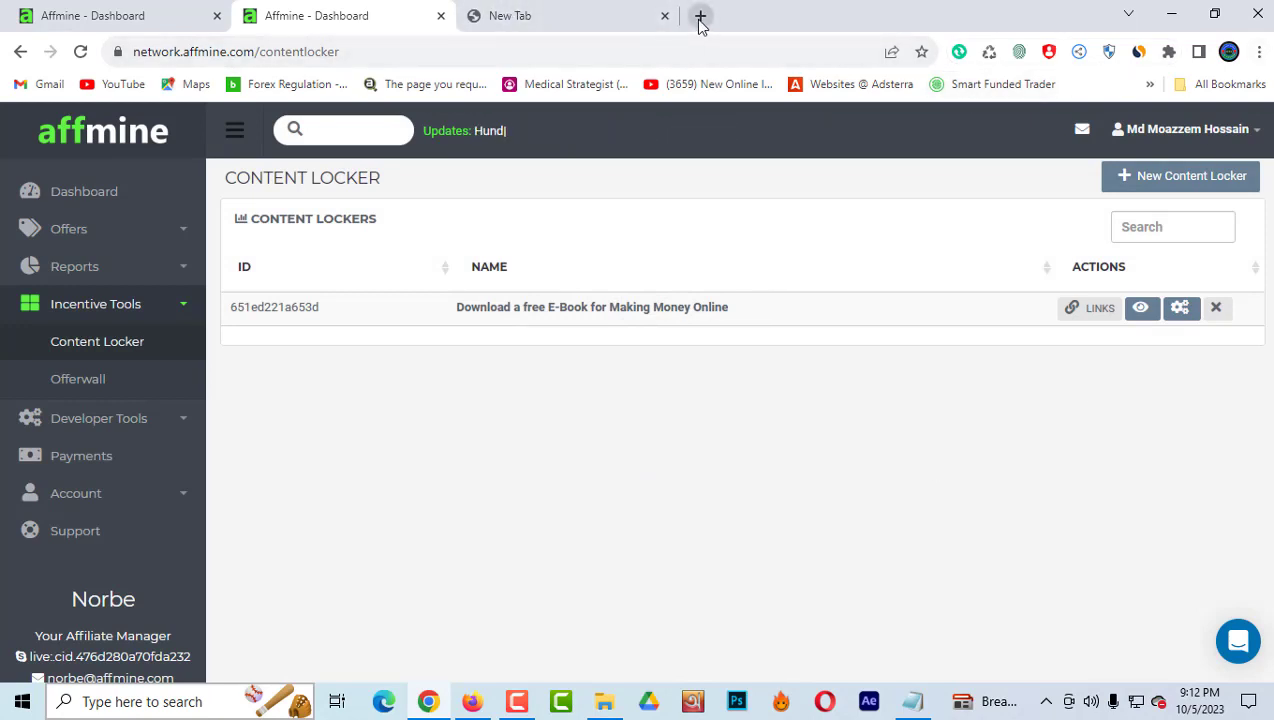
Switch to Firefox and open Gmail
left_click(472, 701)
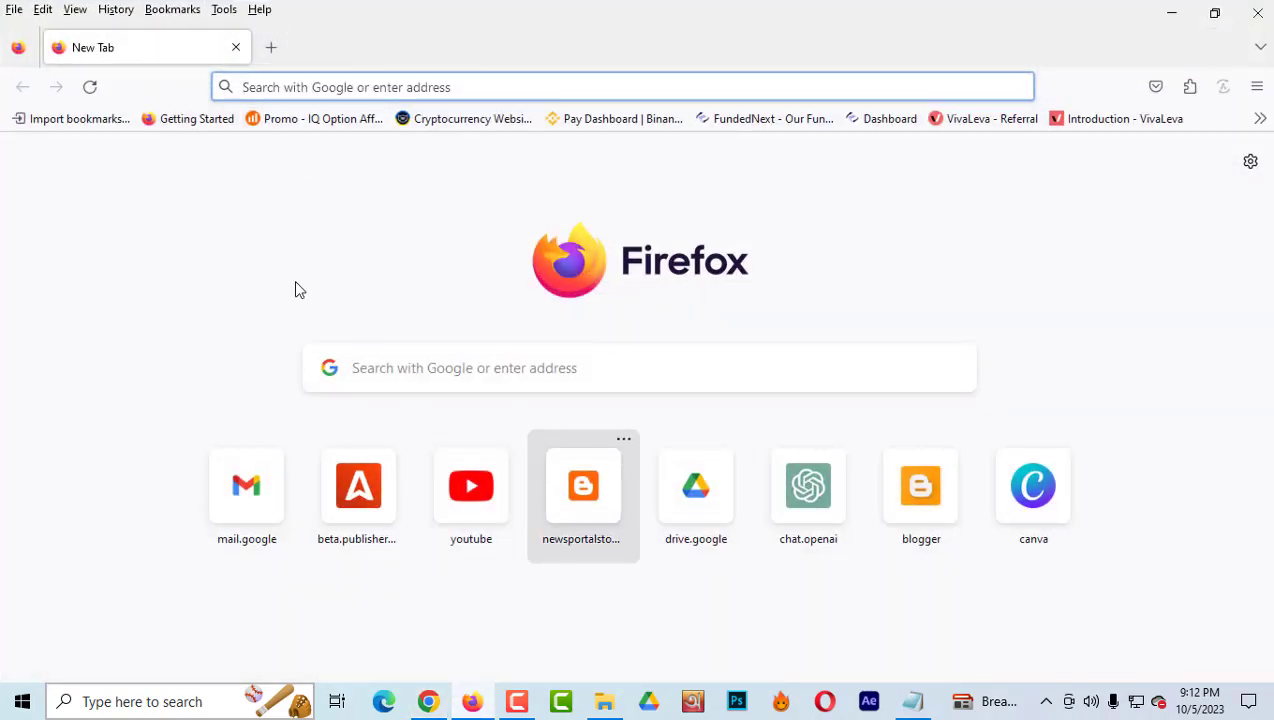
left_click(246, 503)
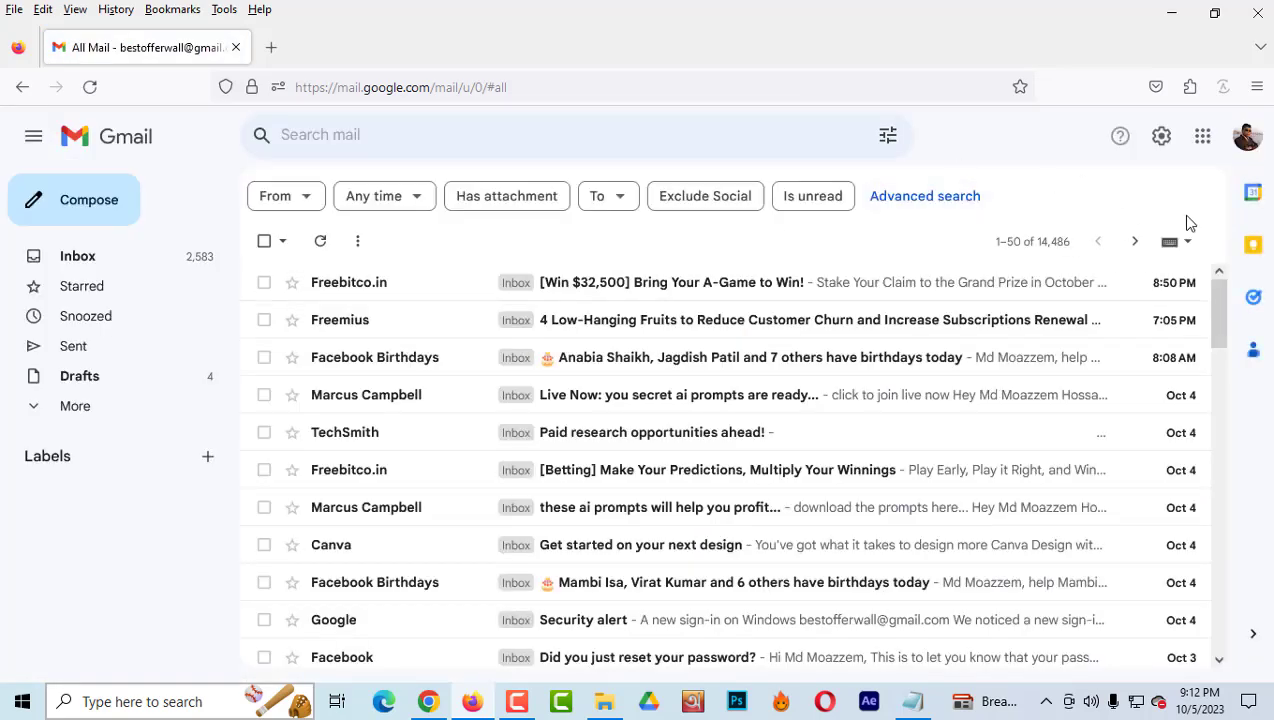
left_click(1202, 137)
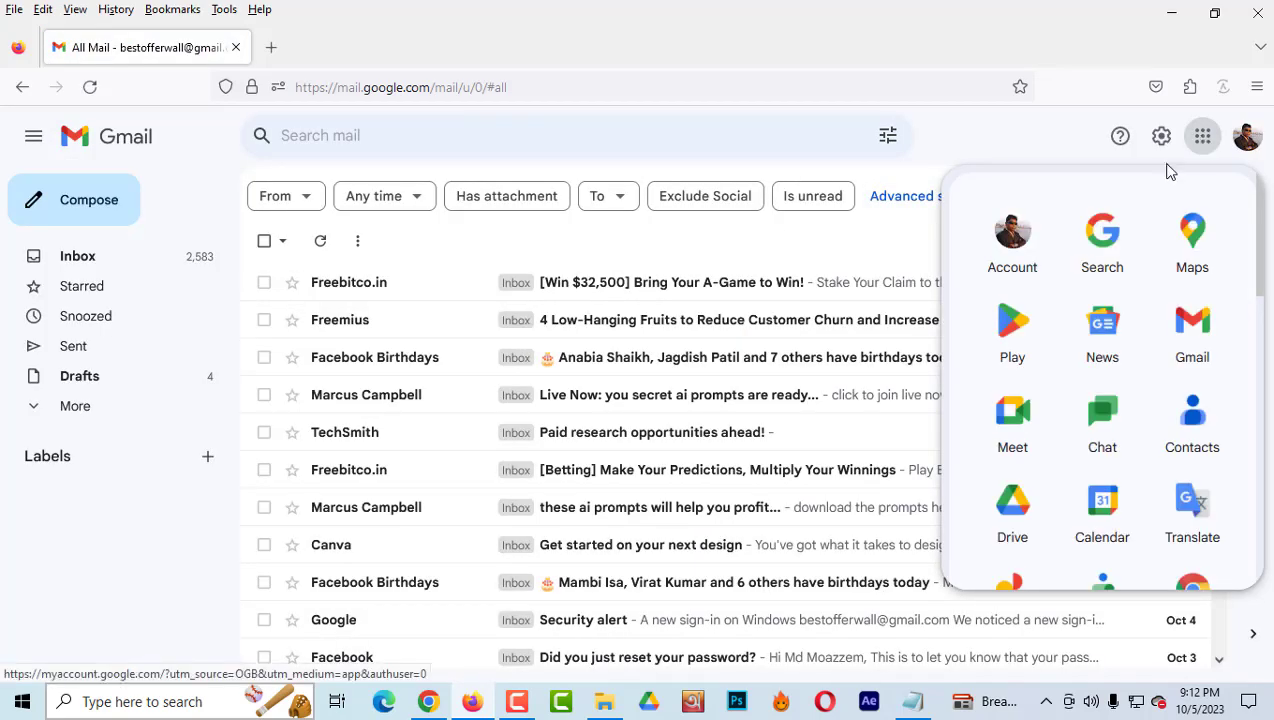
scroll(1027, 370, "down", 3)
scroll(1027, 372, "down", 3)
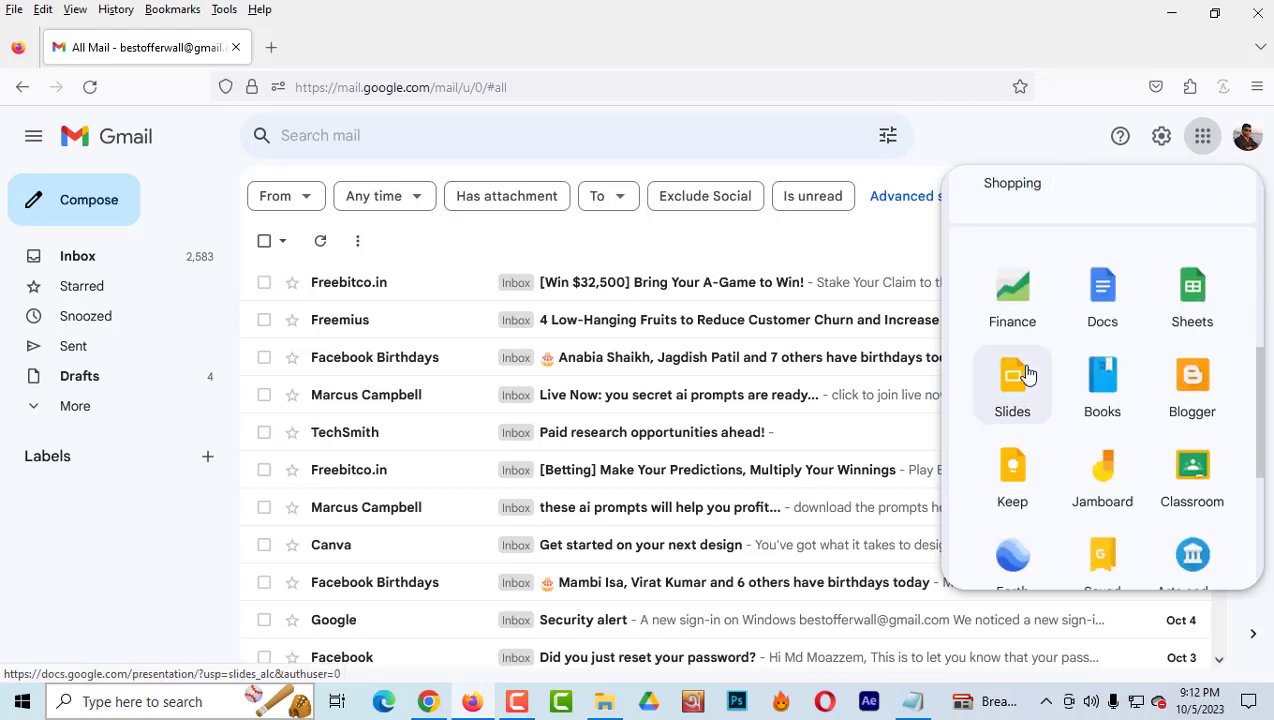
left_click(1191, 391)
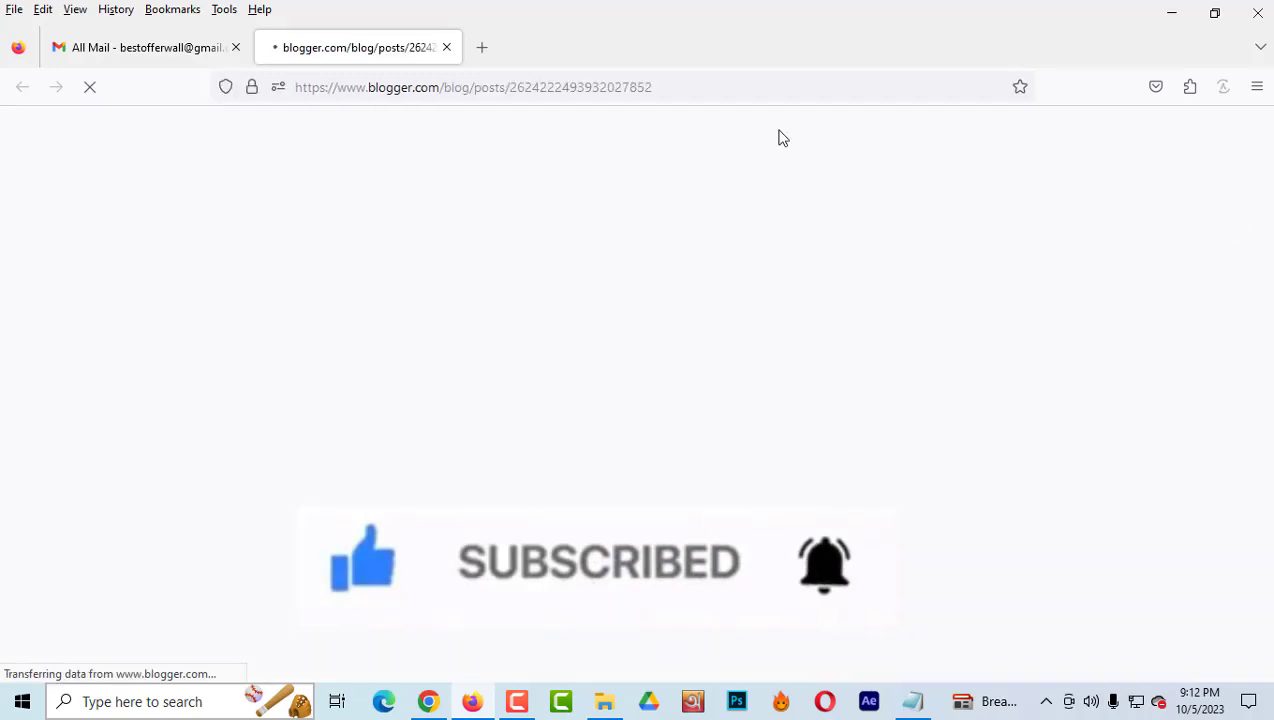
left_click(138, 52)
Switch to the "Health and Beauty" Google account and open Blogger from its Google apps
left_click(1245, 137)
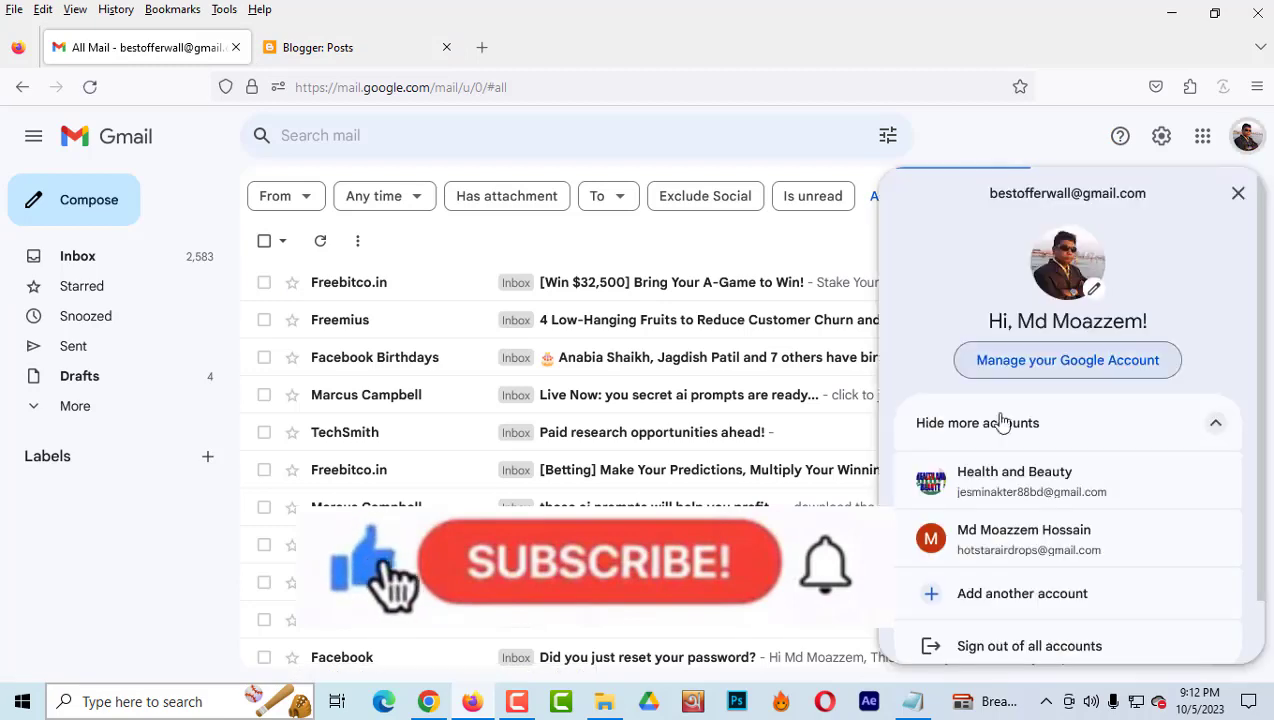
left_click(990, 480)
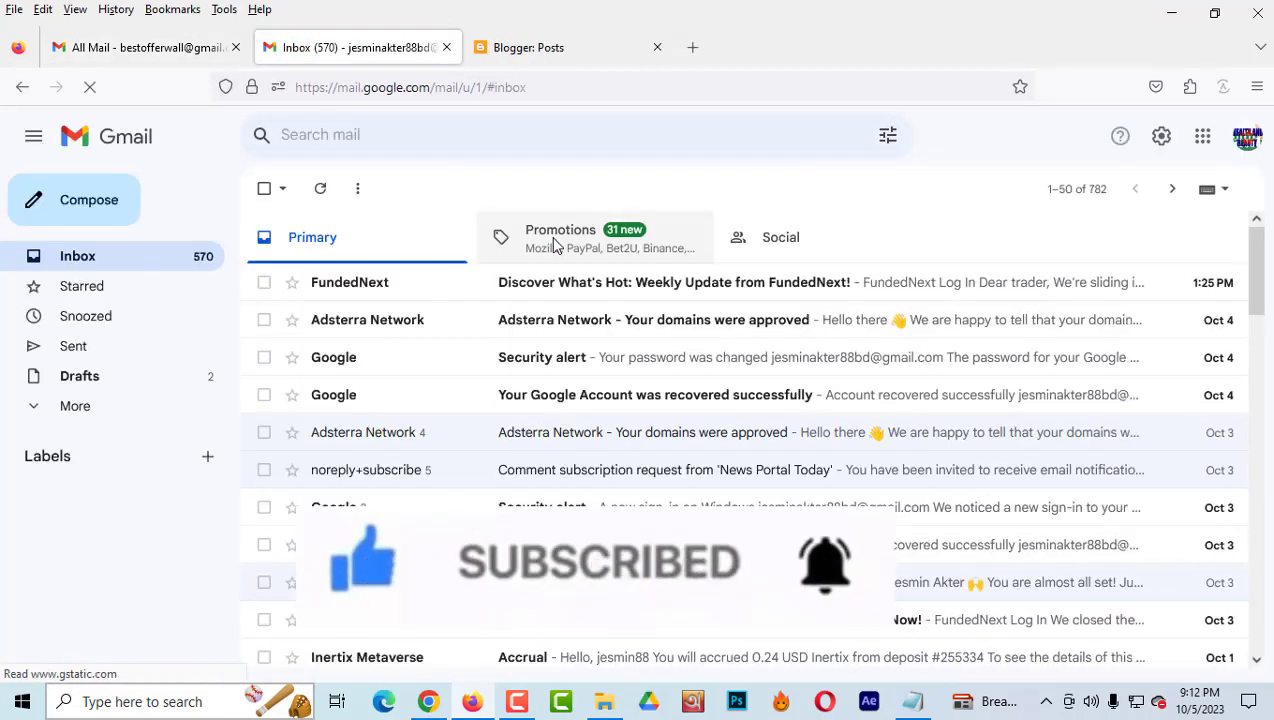
left_click(1203, 138)
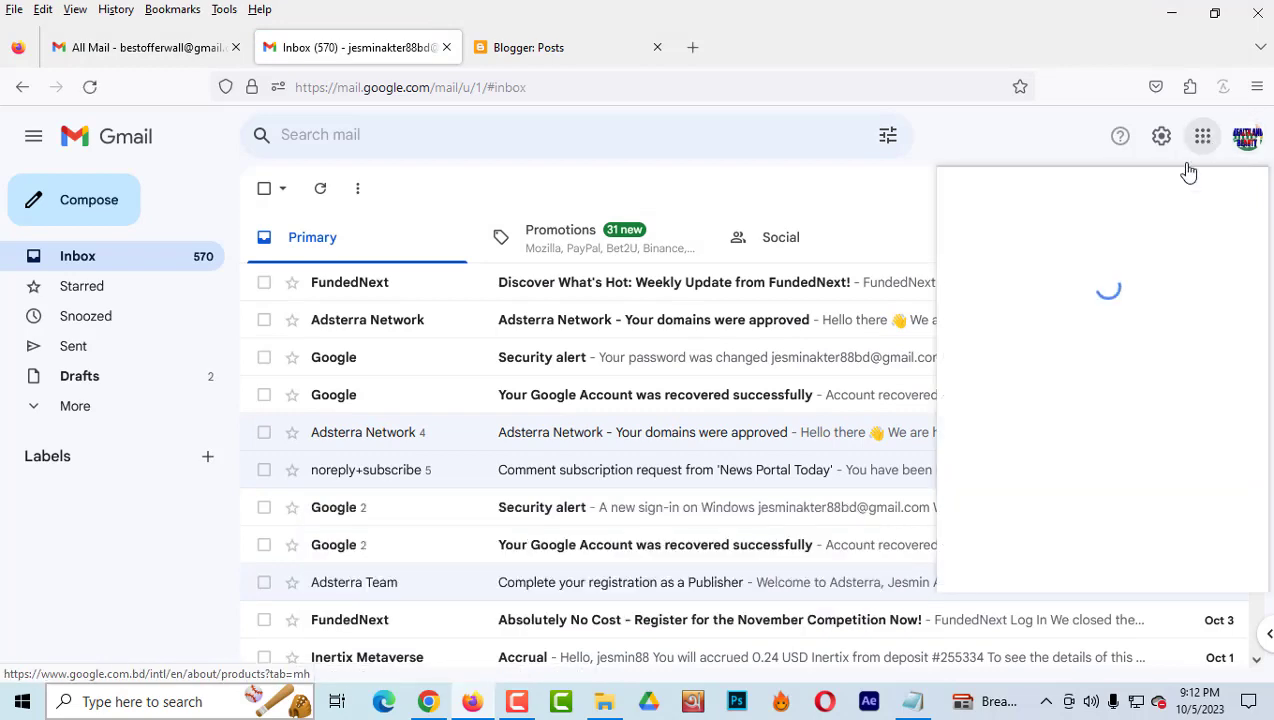
scroll(1103, 441, "down", 4)
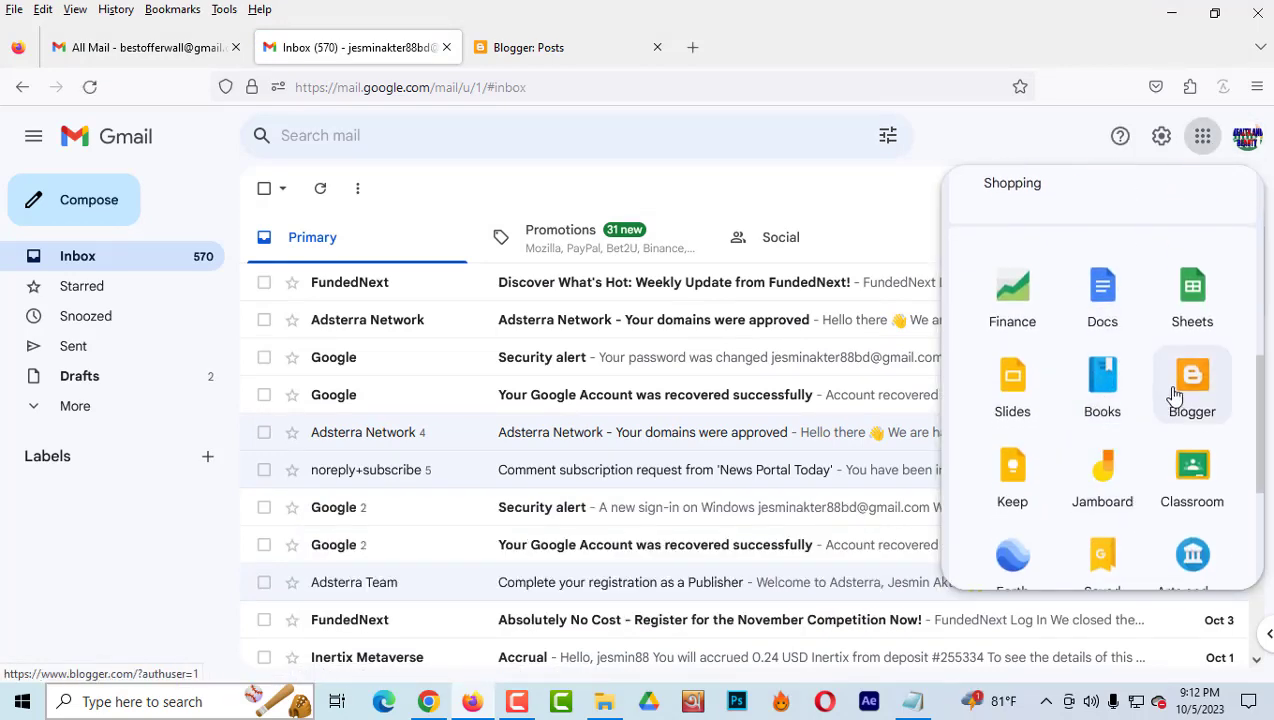
left_click(1175, 393)
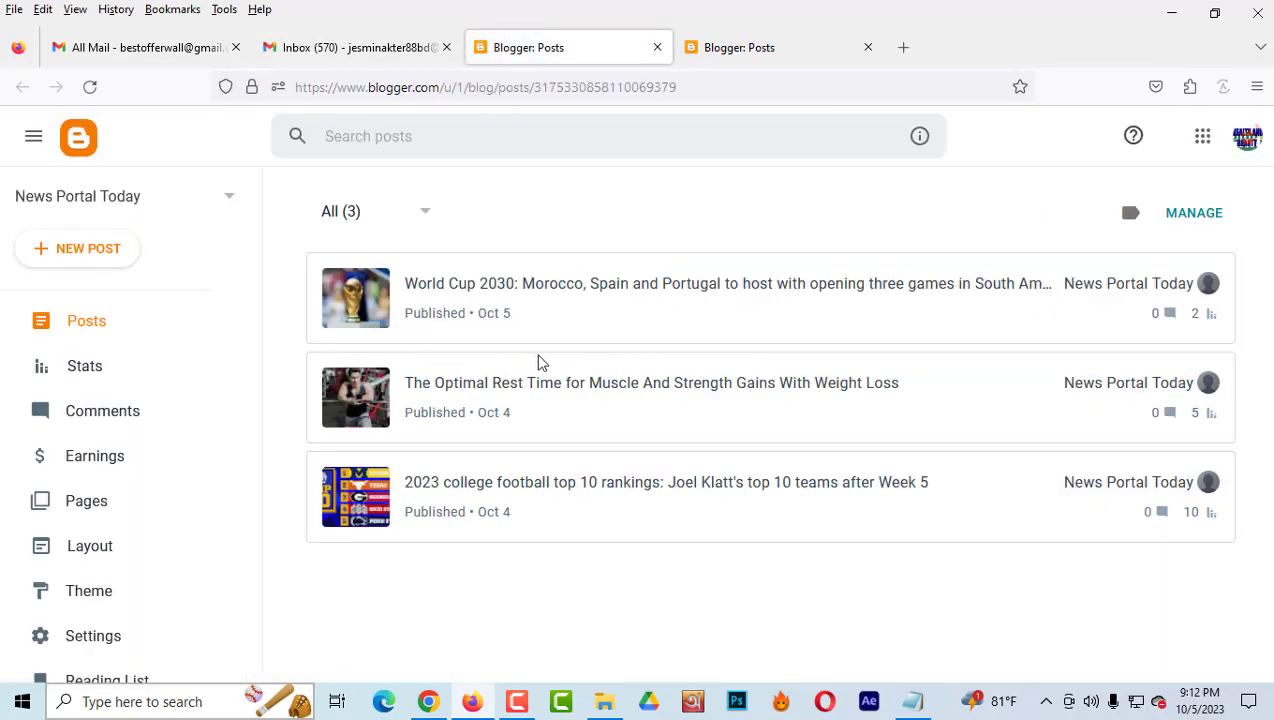
Open the "World Cup 2030" post for editing and add an empty paragraph after the one ending "the tournament's 100th anniversary."
left_click(574, 290)
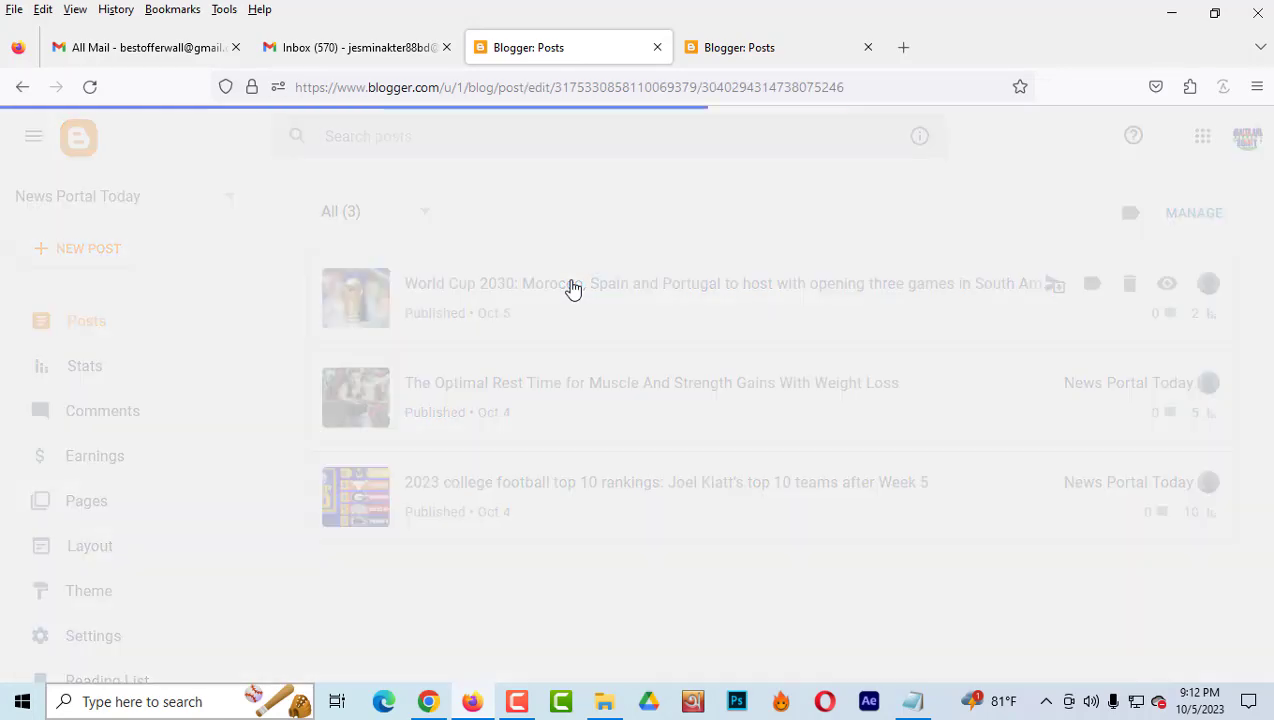
scroll(826, 368, "down", 10)
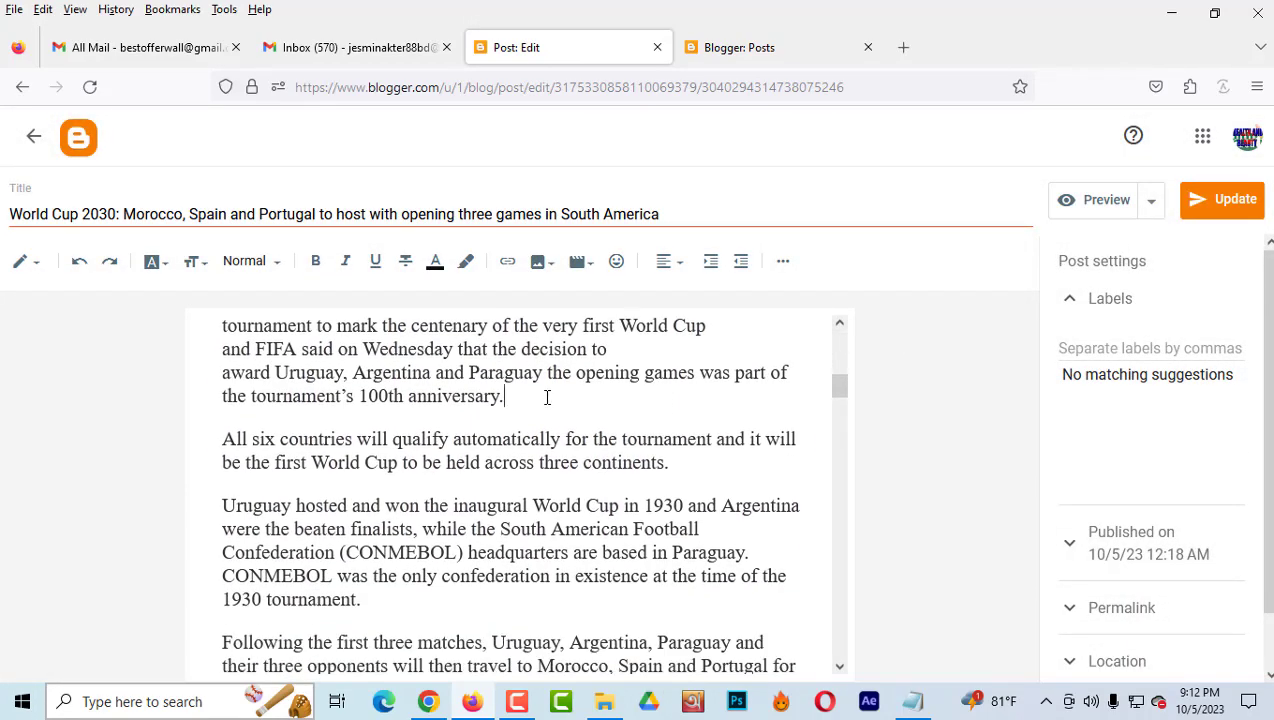
key("Return")
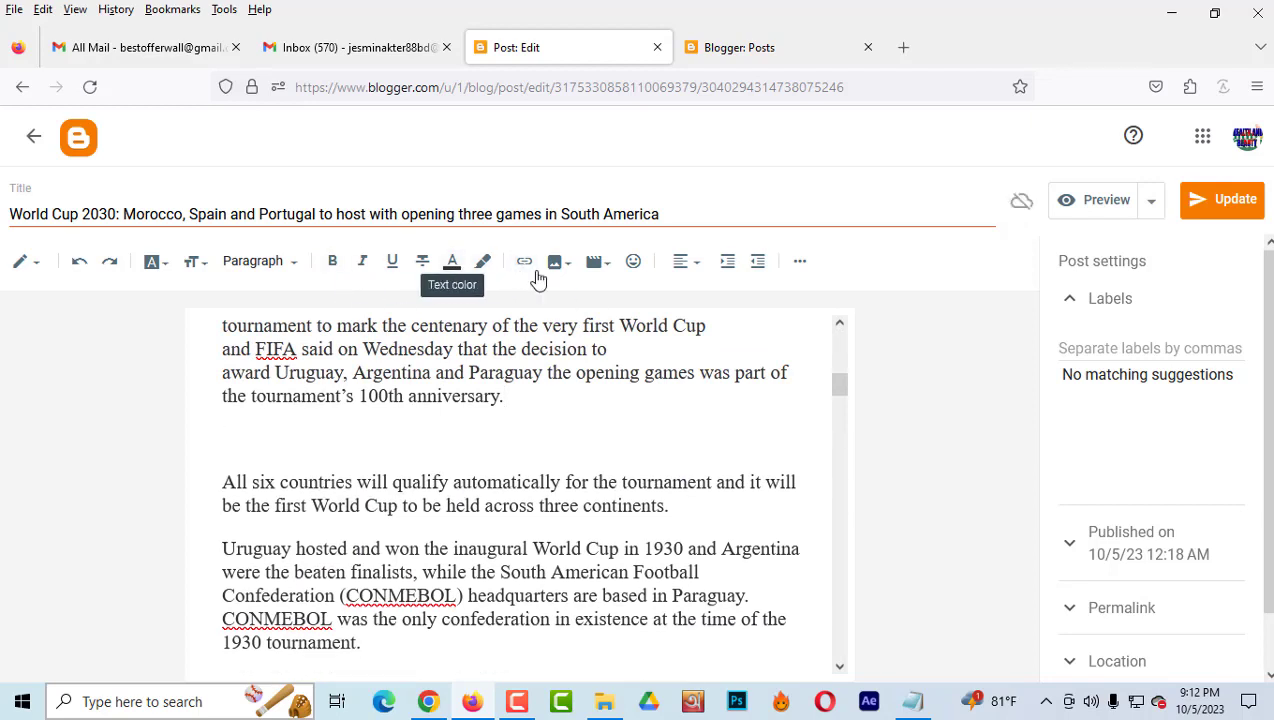
Upload ebbokmakemoneyonline.jpg from the computer's Downloads folder and insert it into the post's empty paragraph
left_click(555, 268)
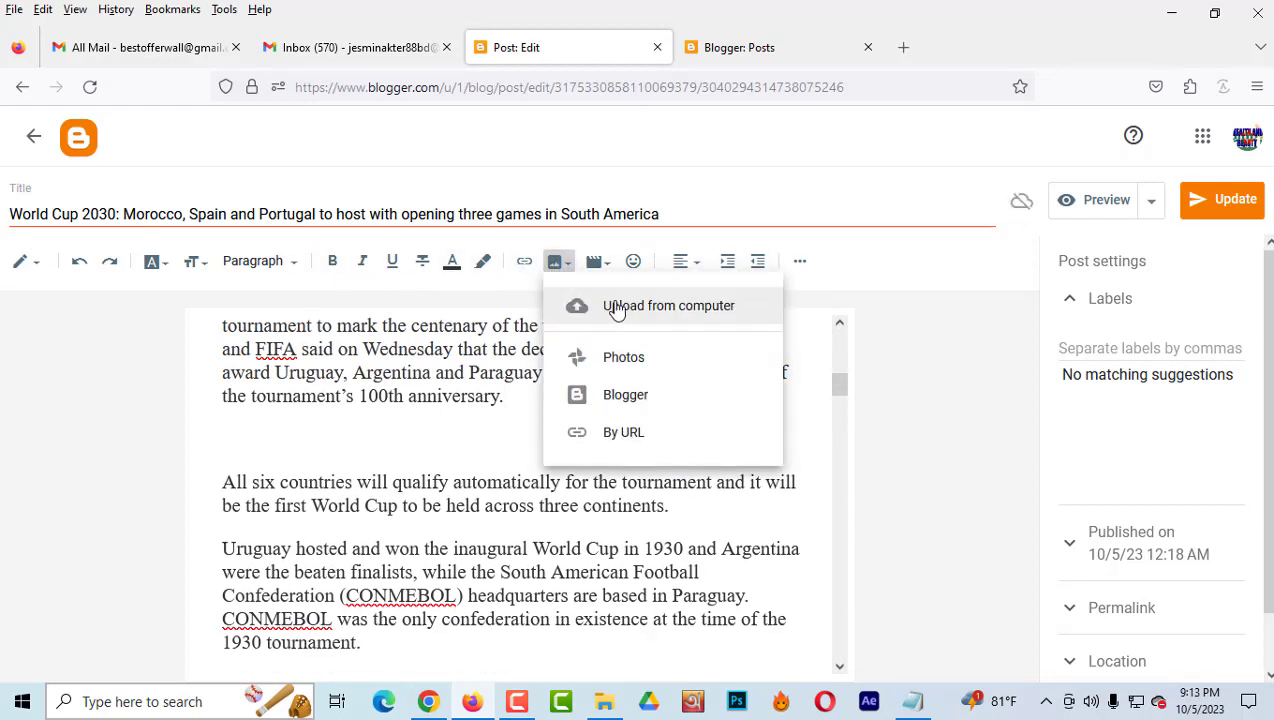
left_click(617, 311)
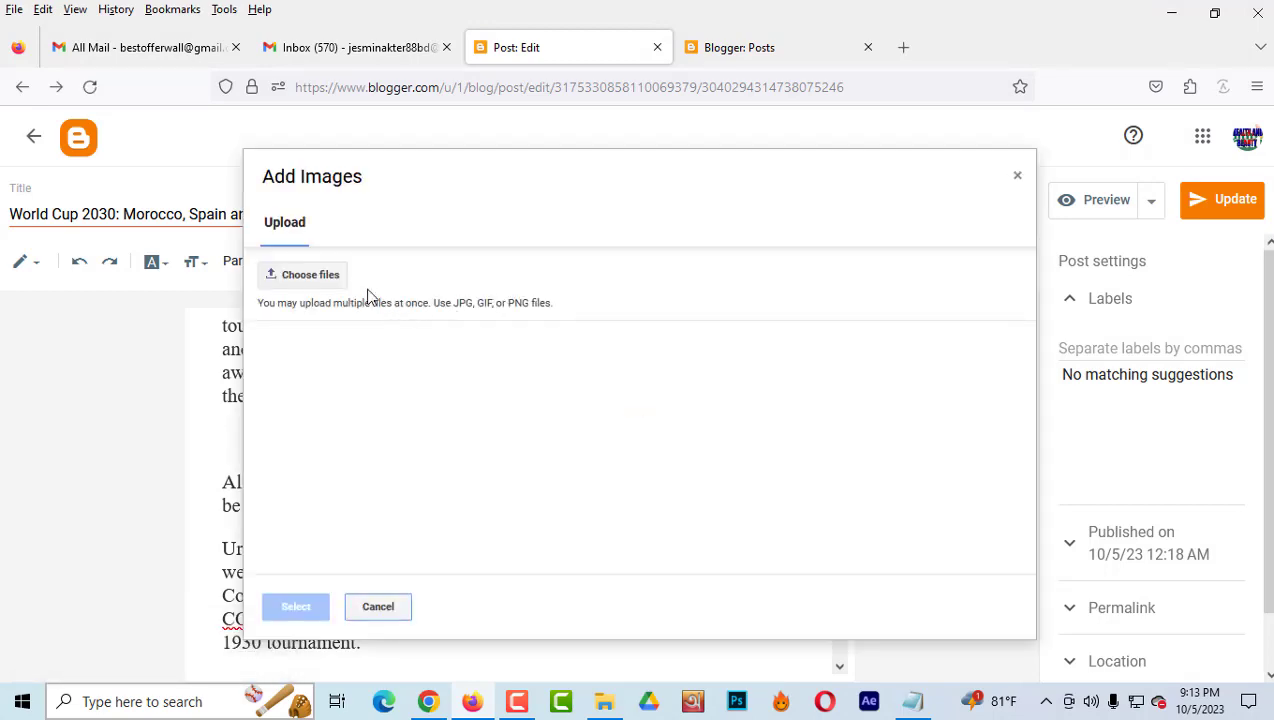
left_click(312, 276)
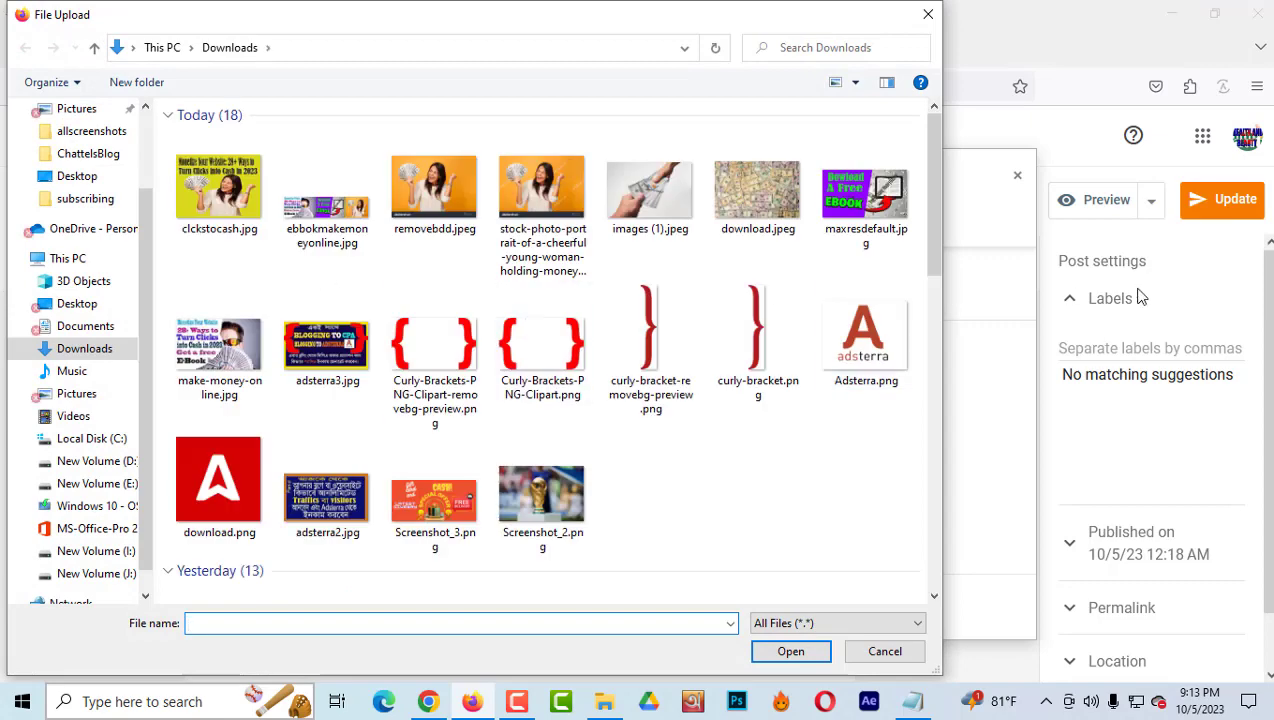
left_click(327, 200)
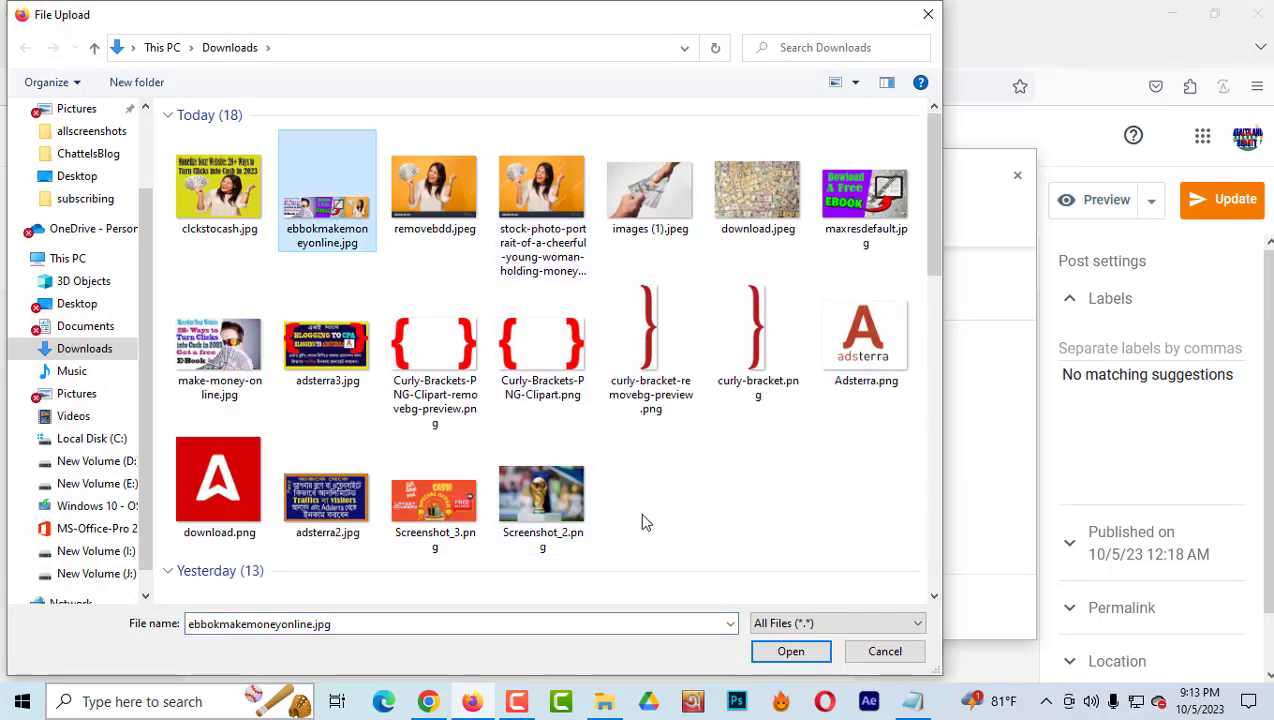
left_click(790, 655)
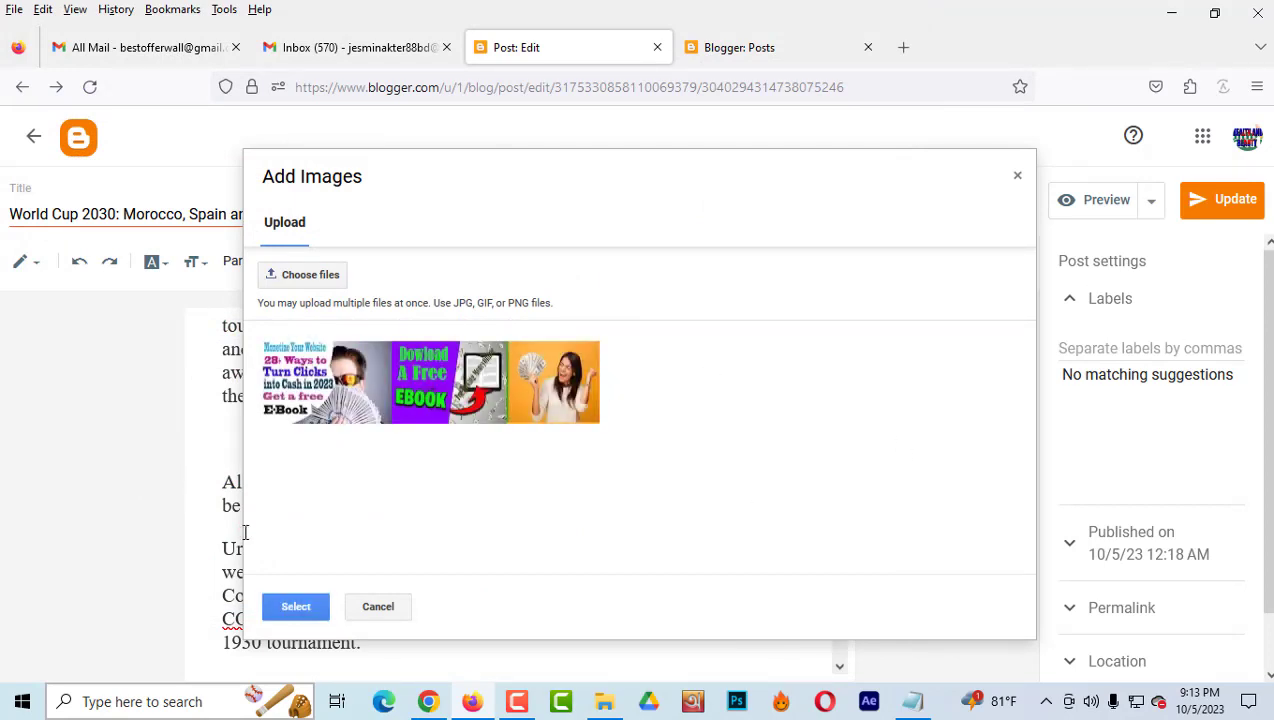
left_click(295, 612)
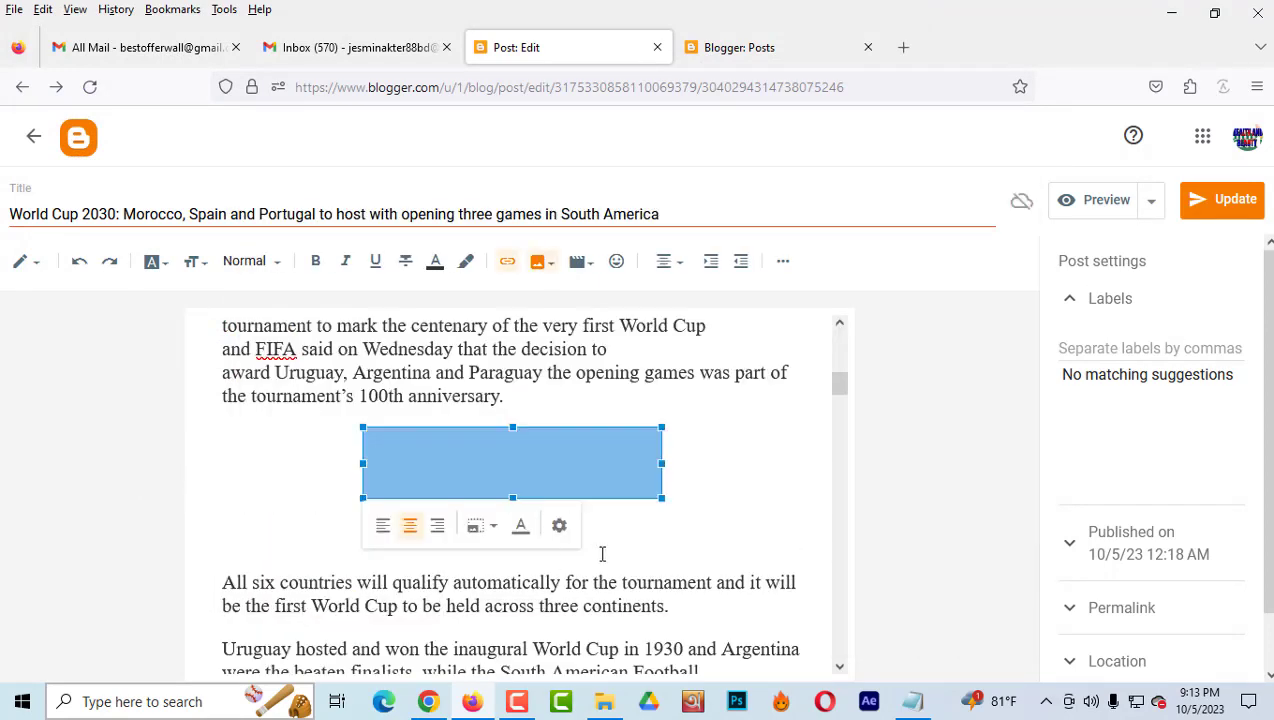
Enlarge the inserted e-book banner to nearly the full text width and make it slightly taller
left_click_drag(659, 463, 826, 478)
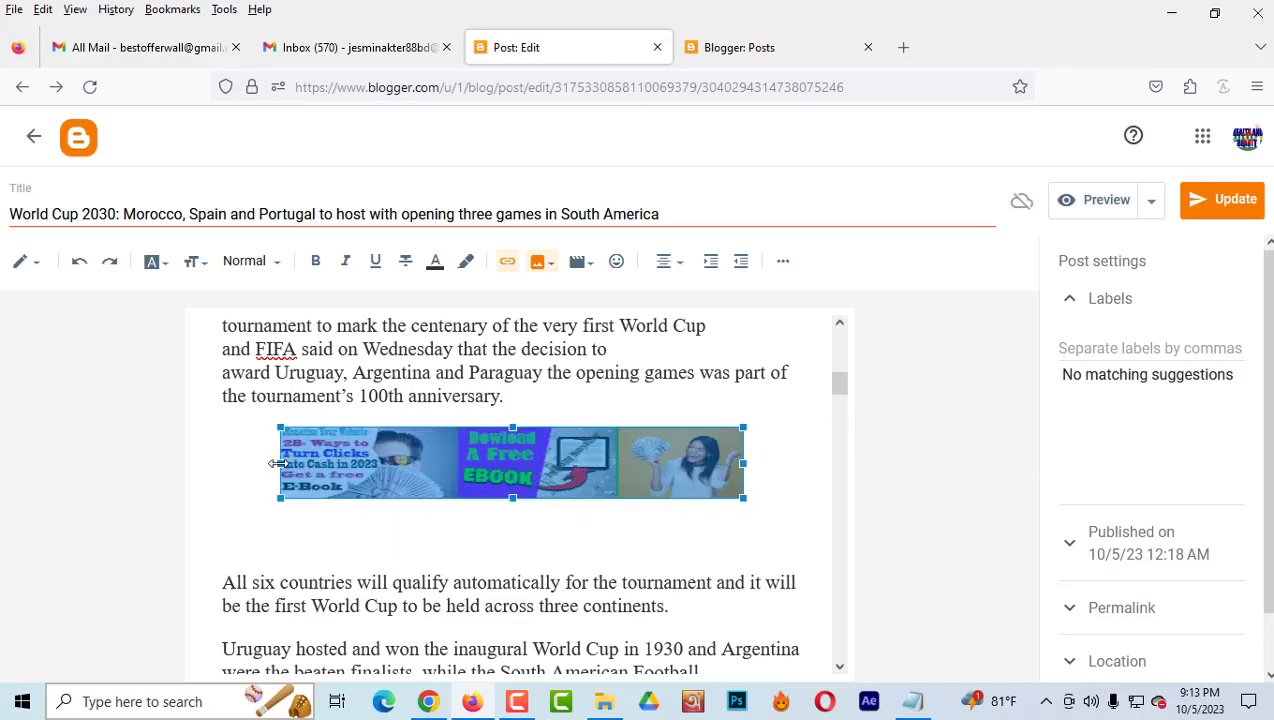
left_click_drag(266, 463, 243, 463)
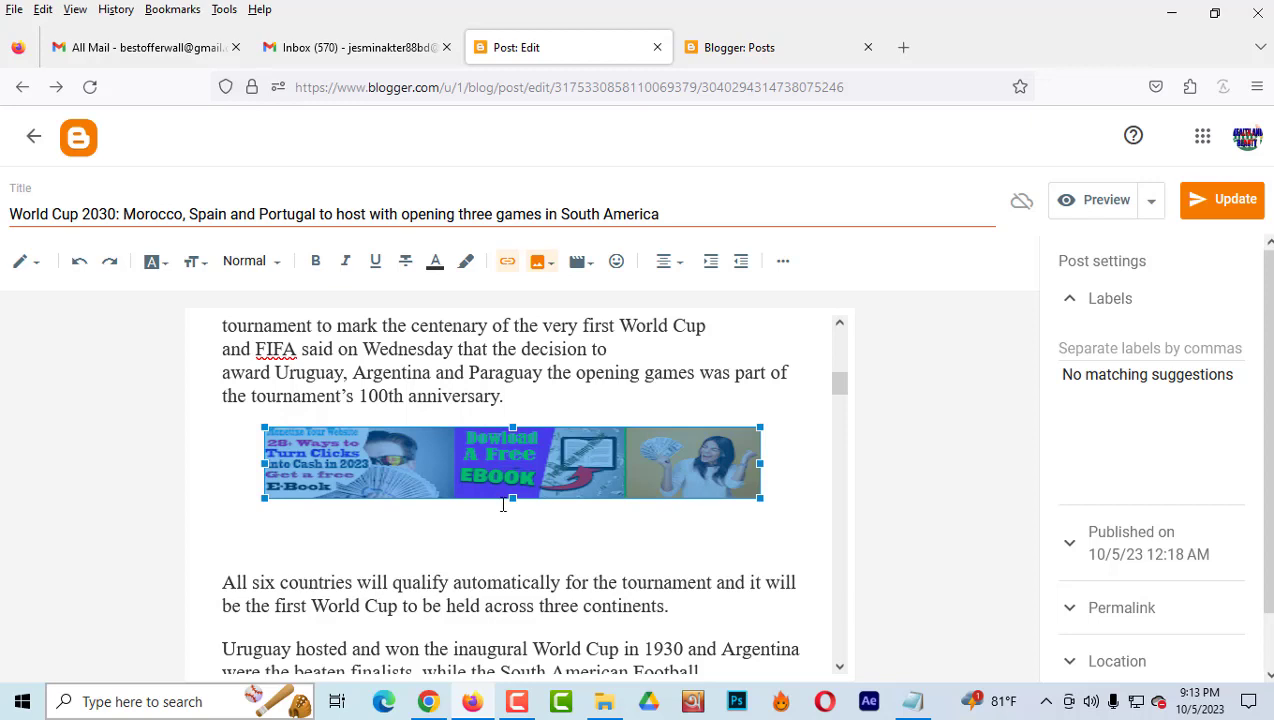
left_click_drag(513, 497, 513, 517)
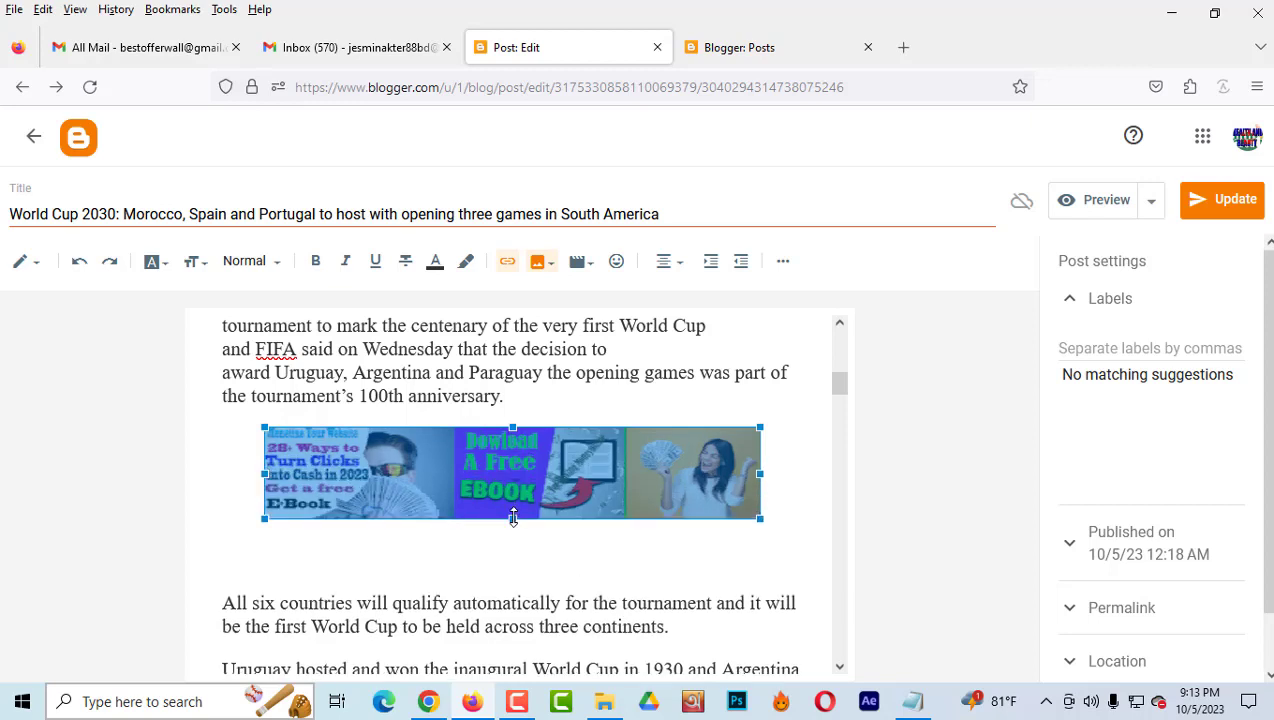
left_click_drag(761, 473, 783, 473)
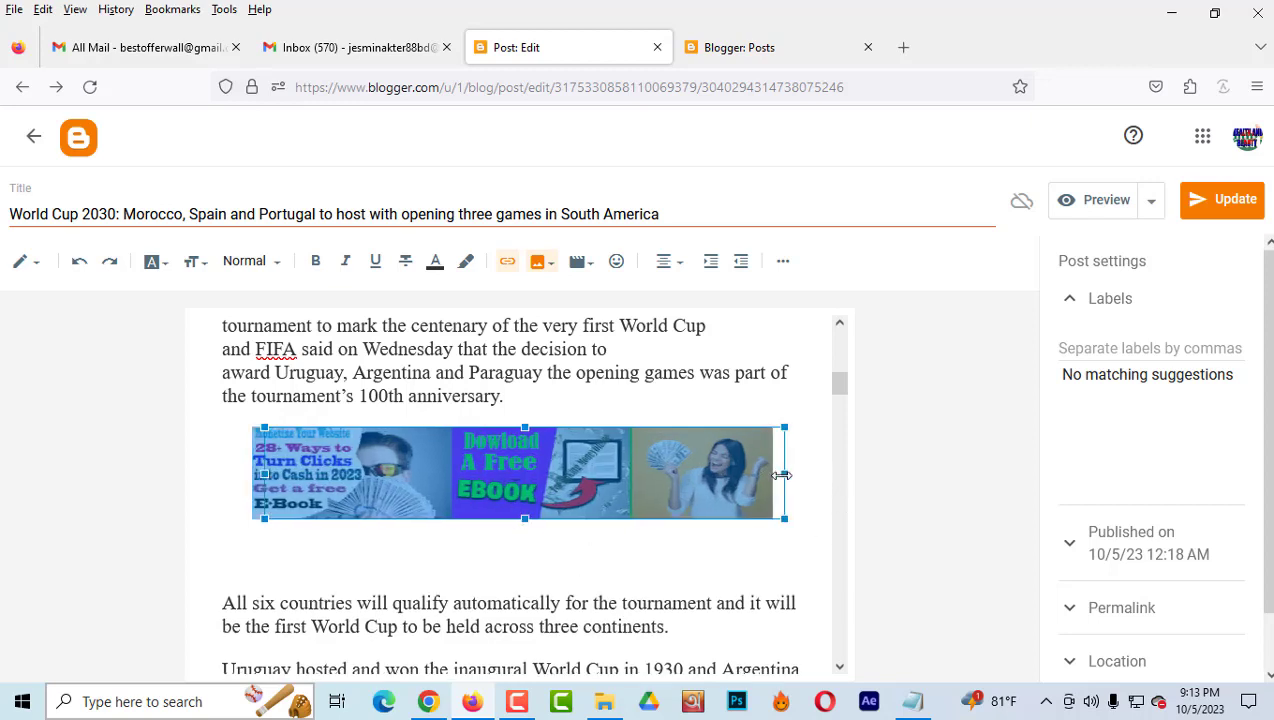